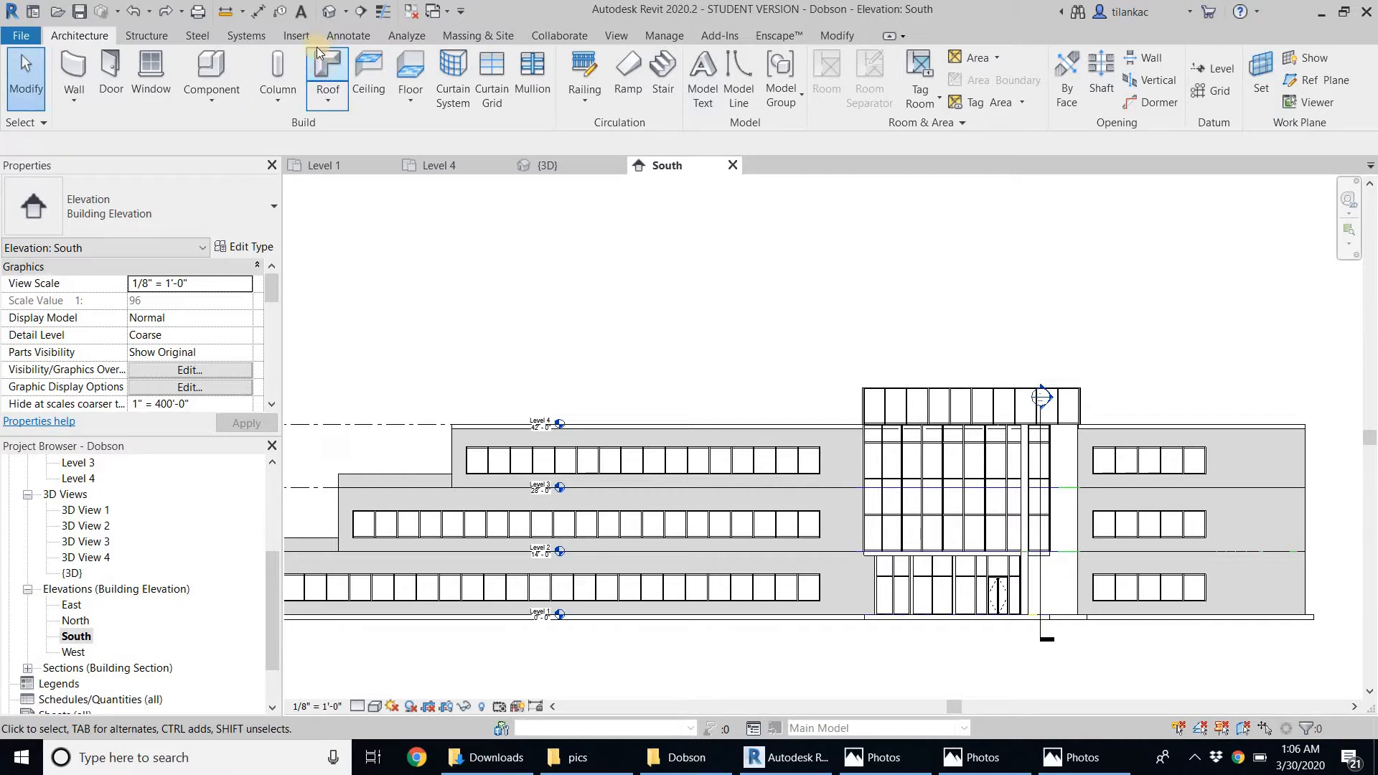
- Start a roof by extrusion in the South elevation, referenced to Level 4 with a 0' 0" offset
left_click(331, 104)
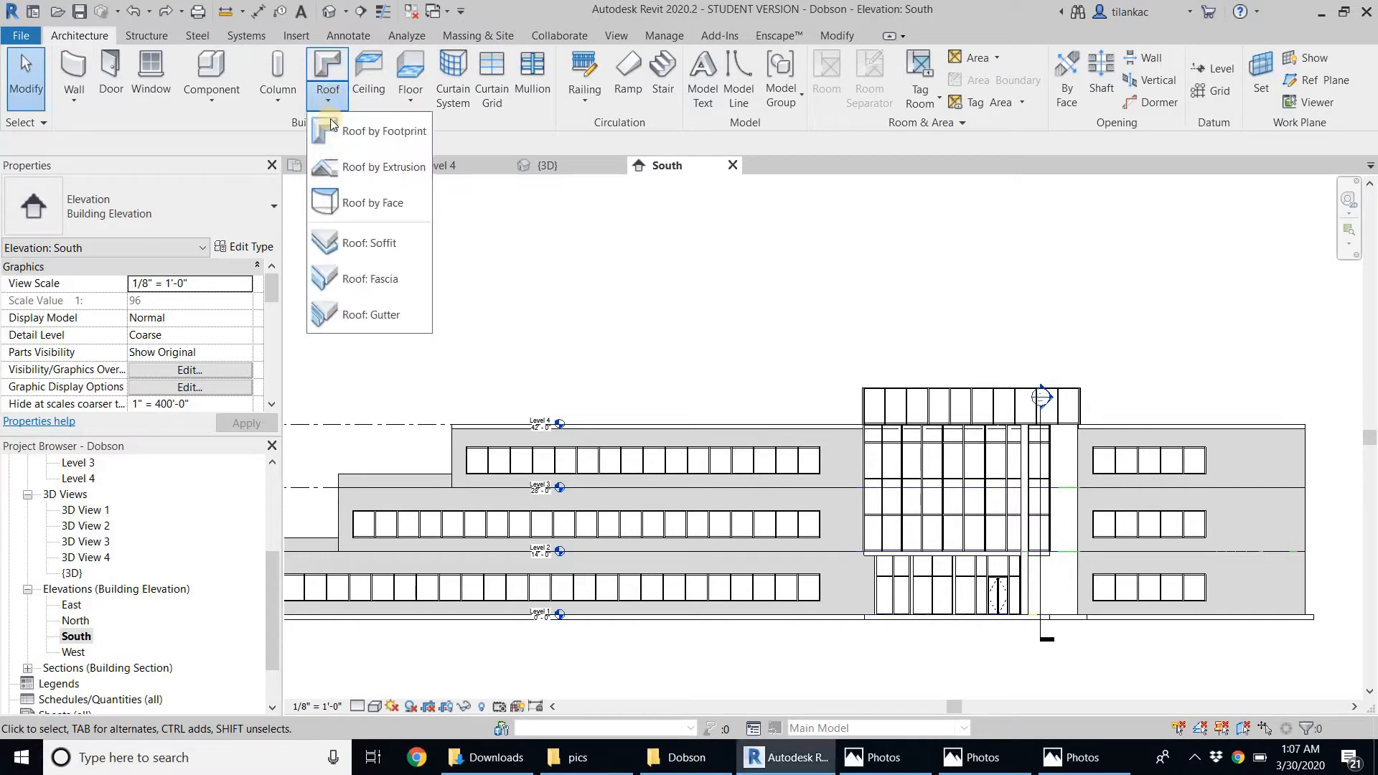
left_click(364, 169)
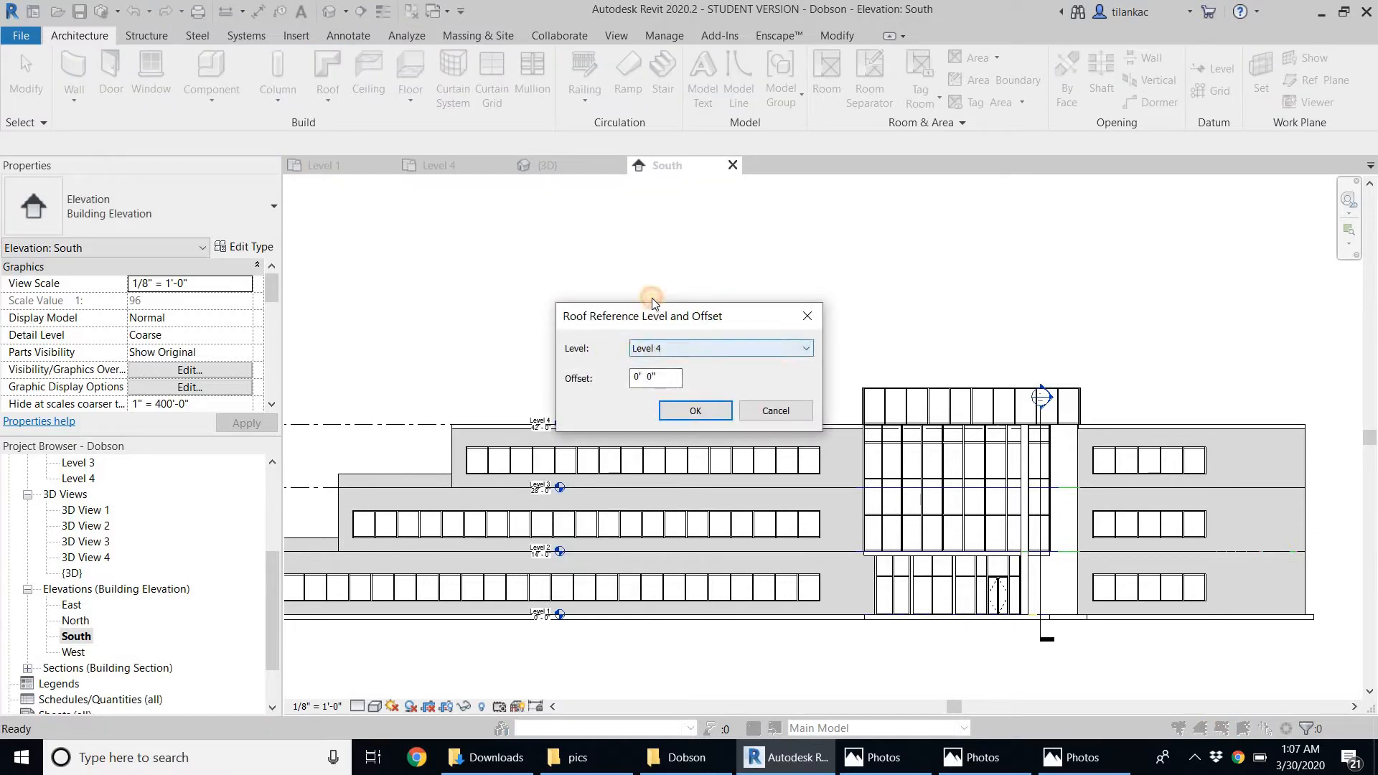
left_click_drag(653, 302, 595, 288)
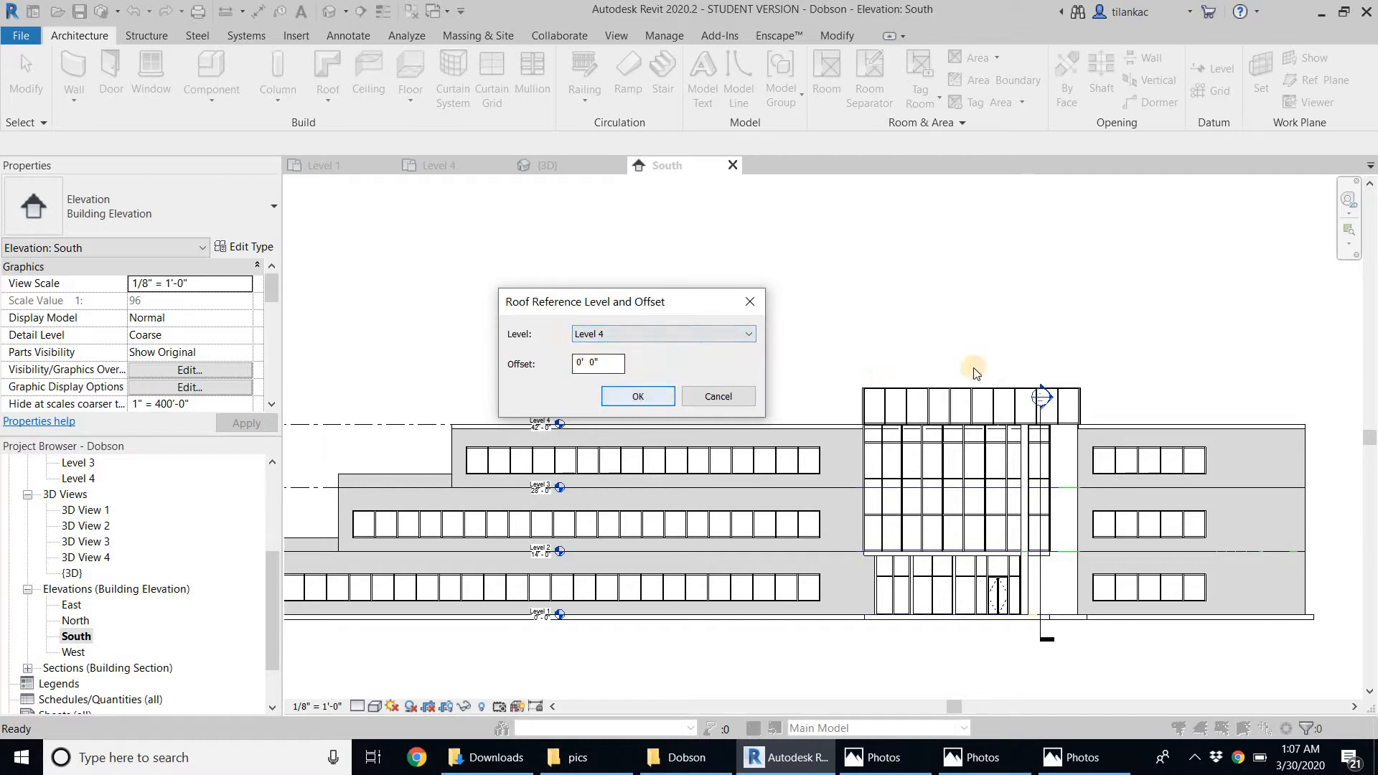
left_click(639, 397)
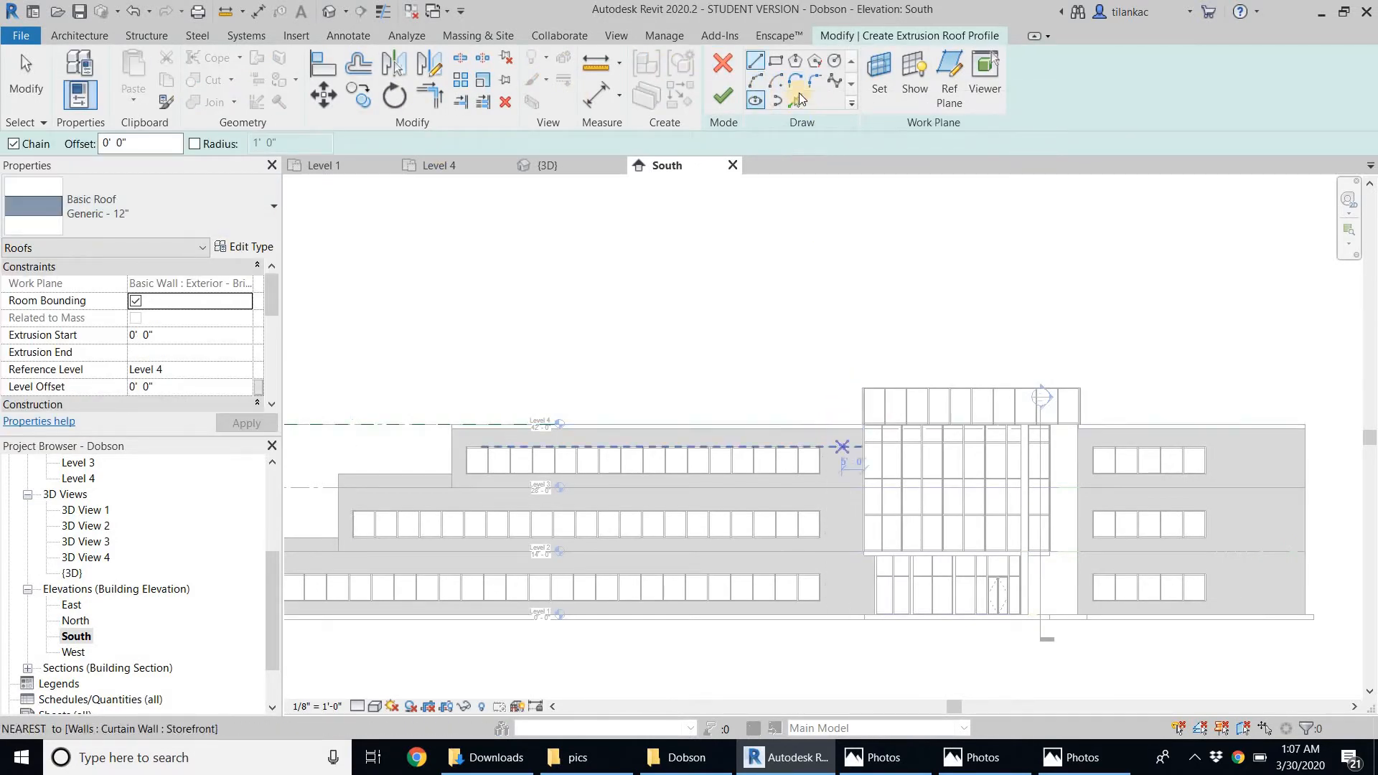
- Sketch the roof profile as a shallow start-end-radius arc with a chord of about 50' 6" across the rooftop storefront, following the reference photo
left_click(798, 100)
left_click(756, 81)
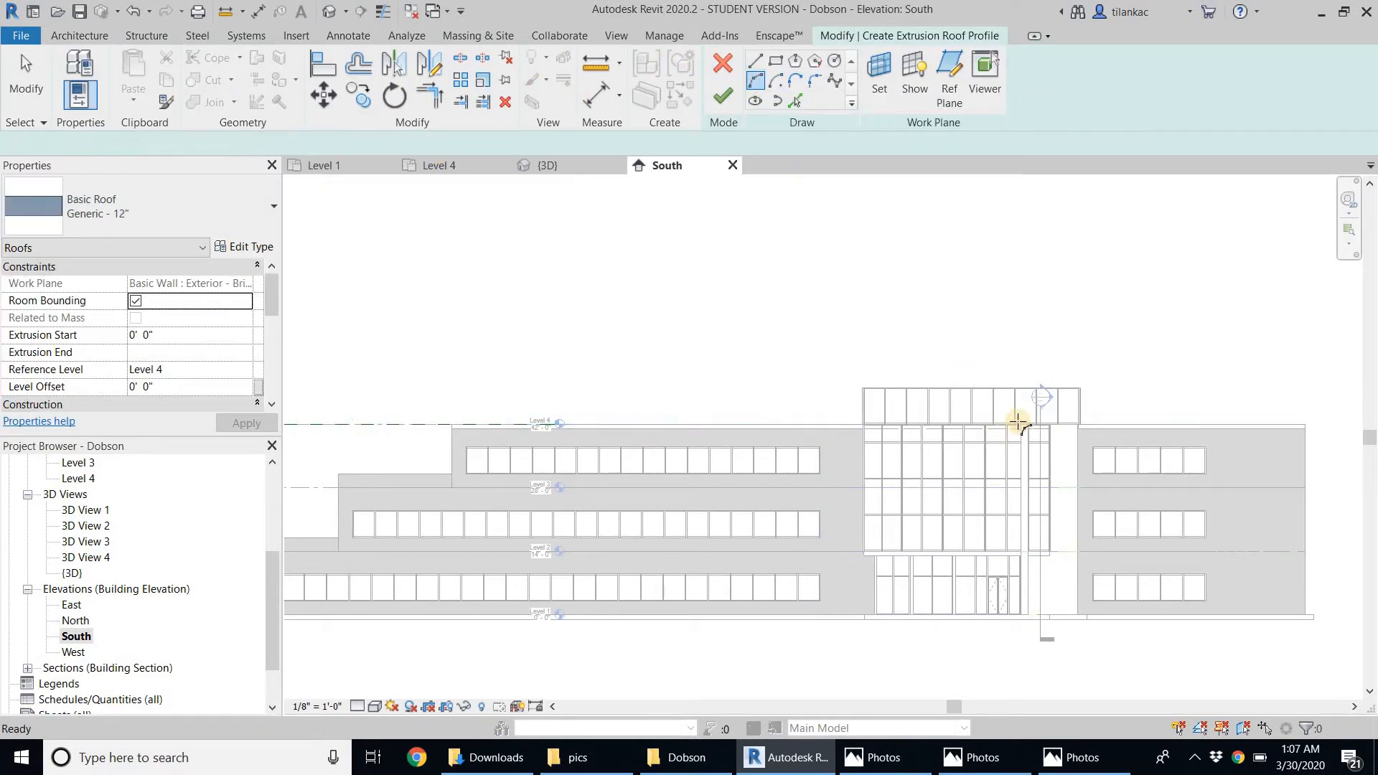
scroll(1069, 395, "up", 2)
scroll(1000, 416, "up", 2)
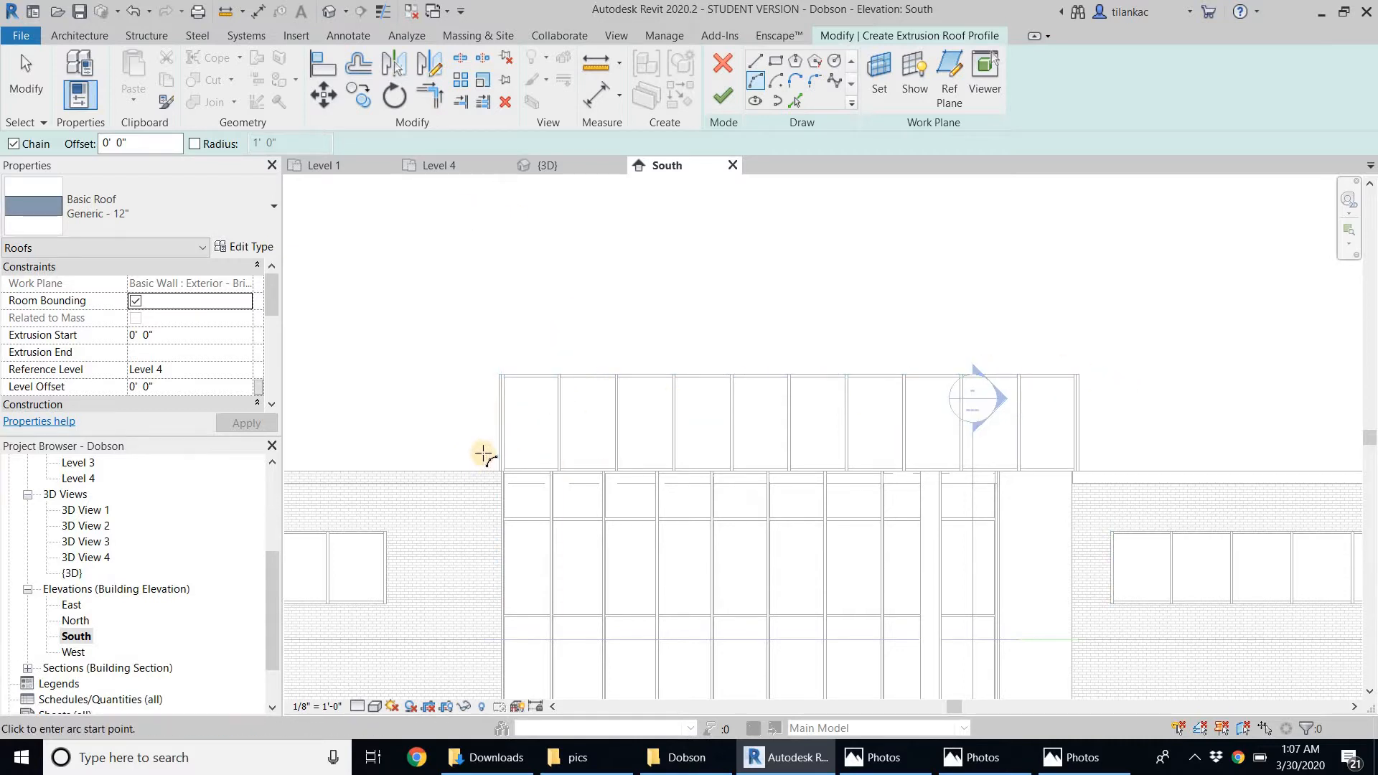
left_click(877, 764)
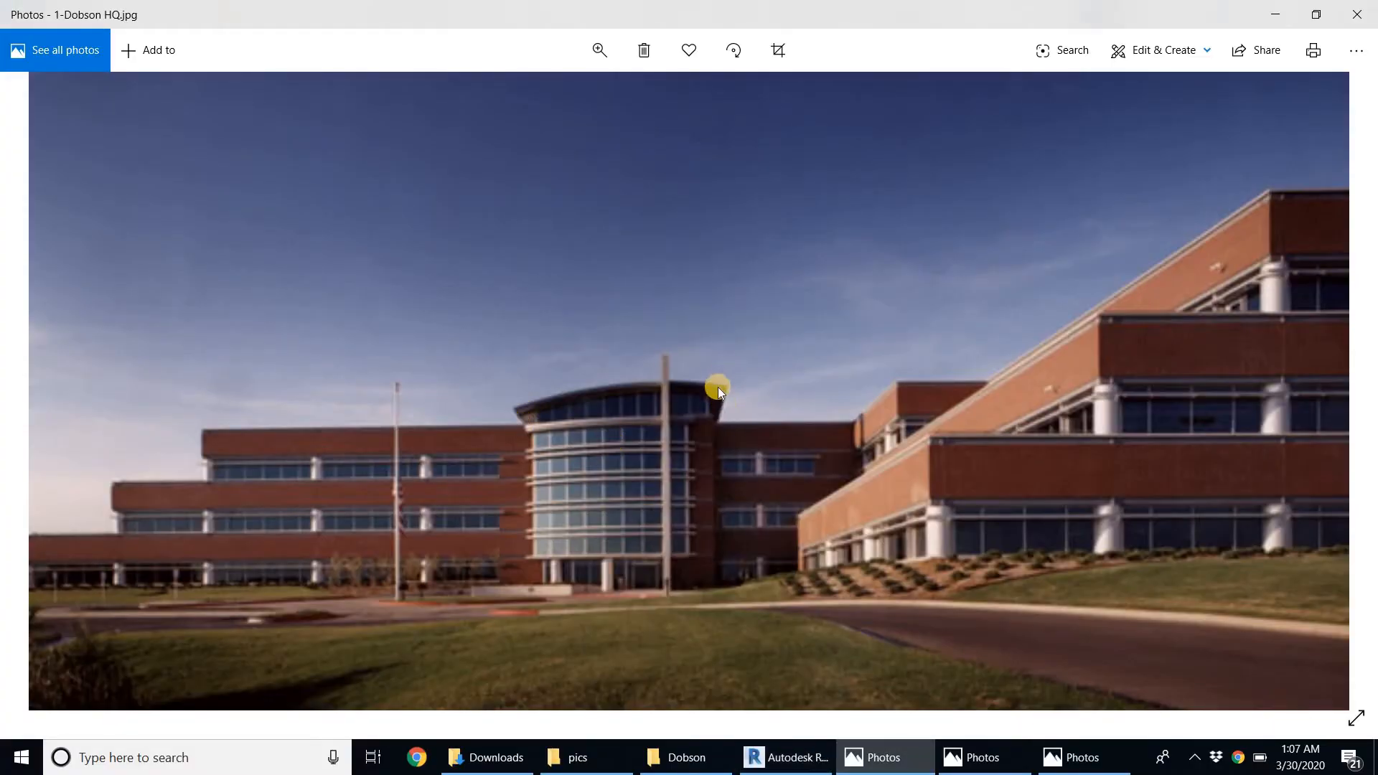
left_click(788, 763)
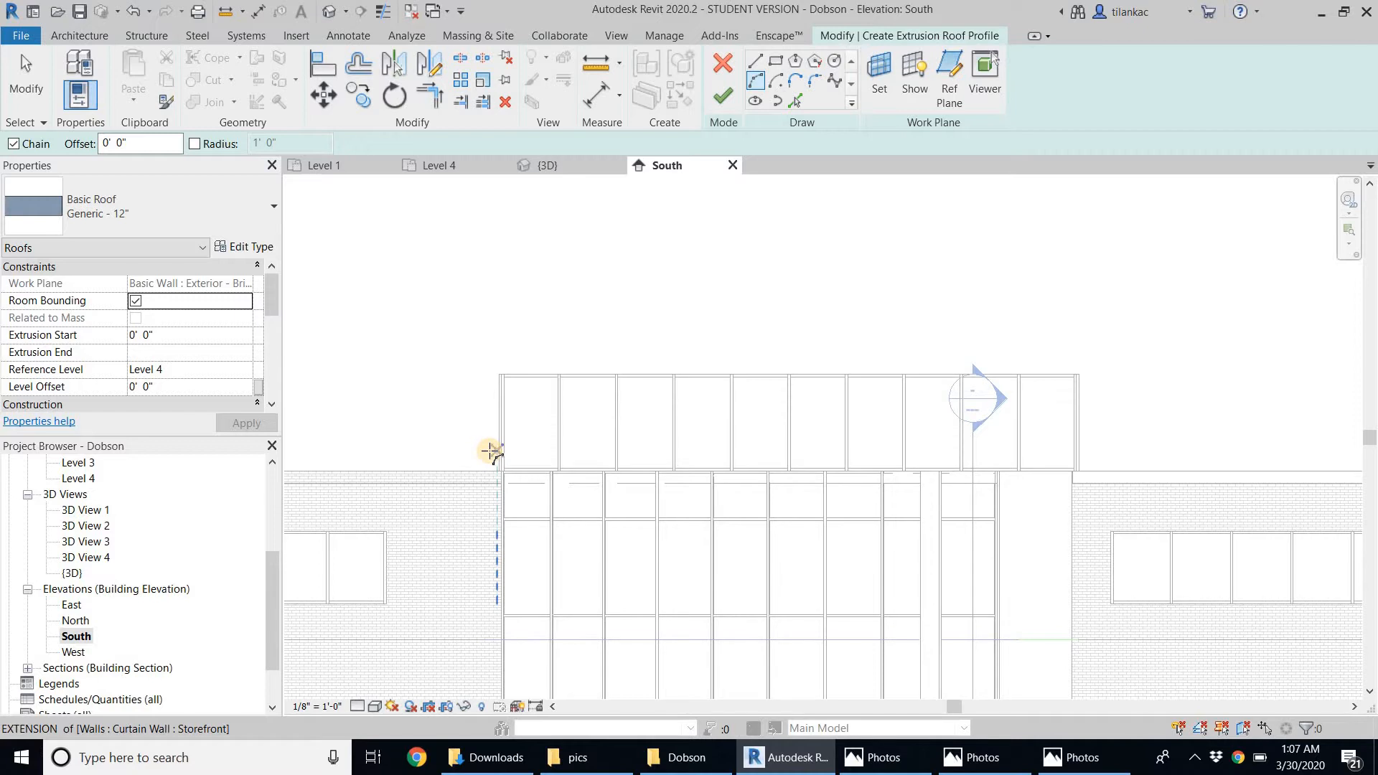
left_click(556, 431)
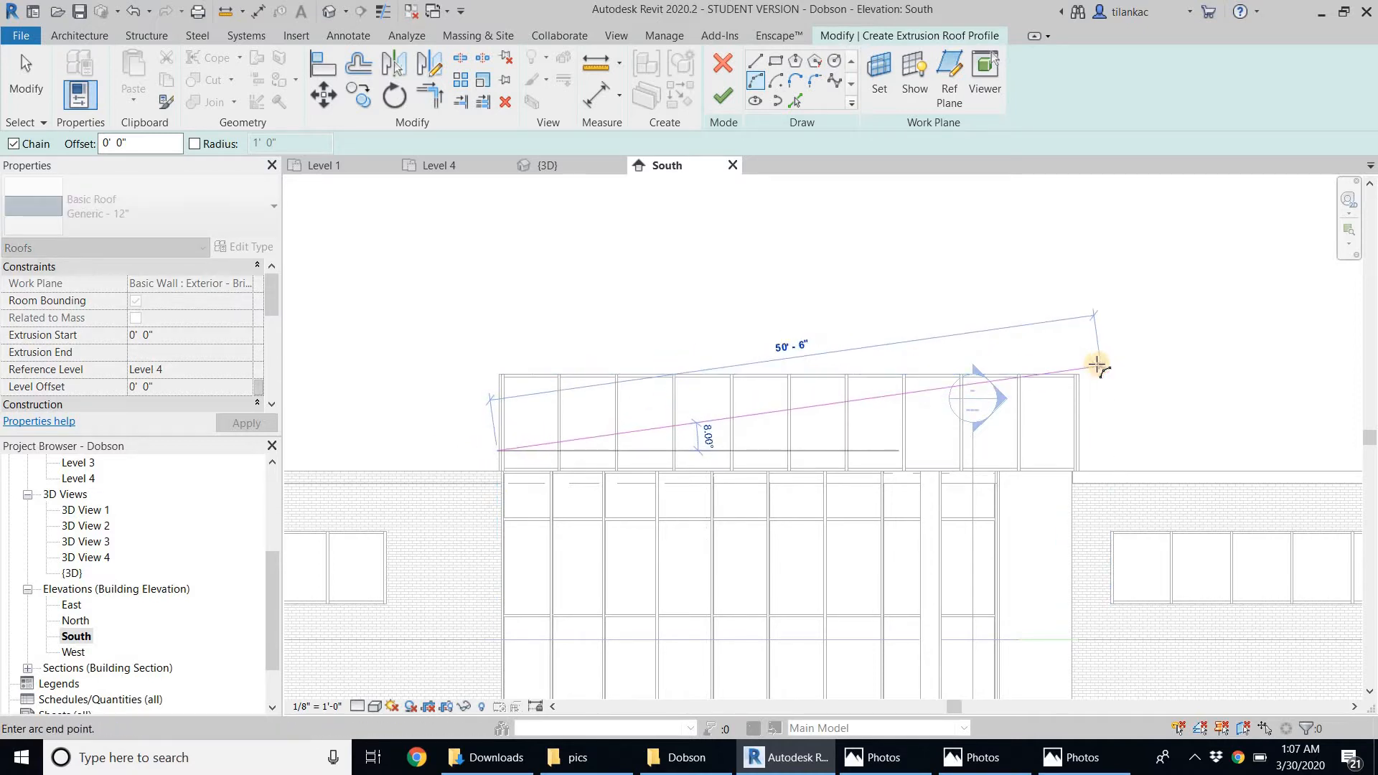
left_click(1093, 367)
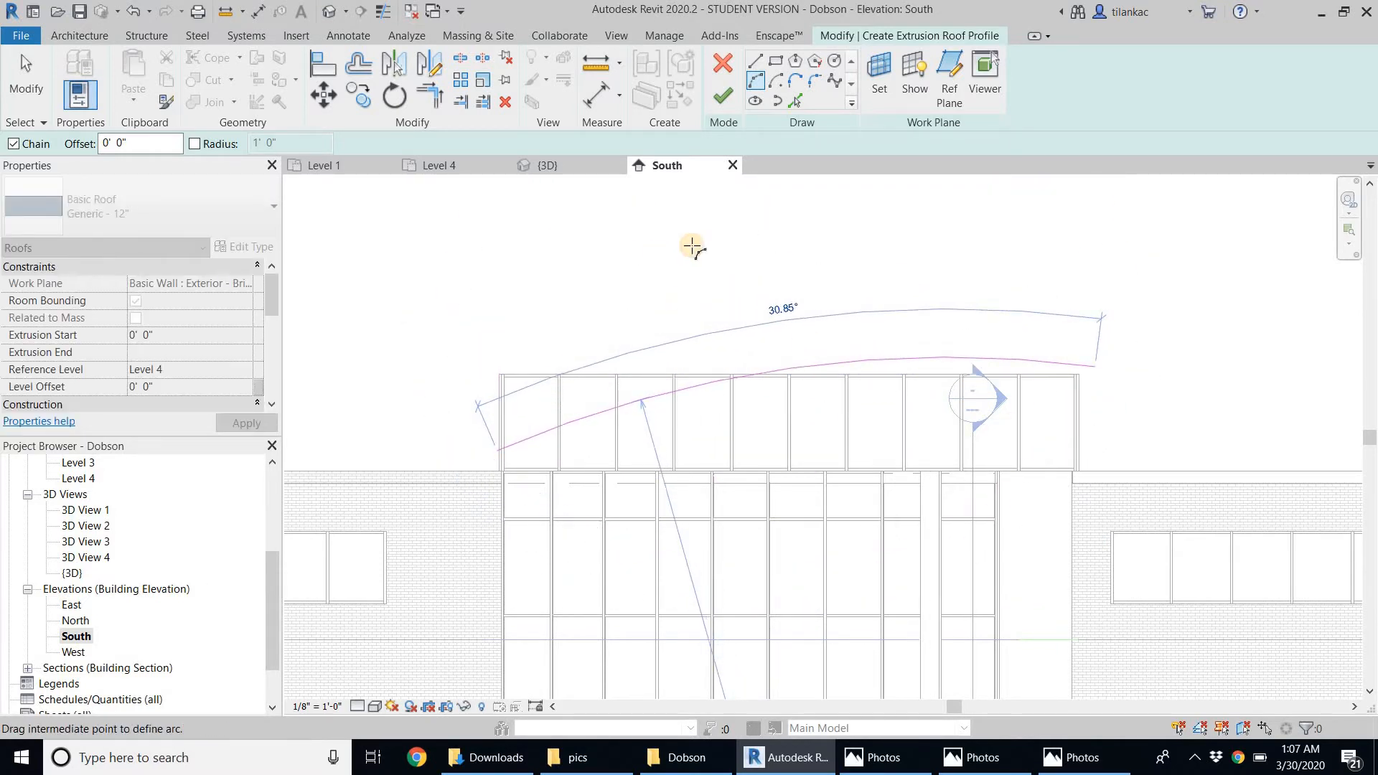
right_click(714, 257)
left_click(739, 260)
- Stretch the arc's lower end slightly beyond the storefront wall and finish the extrusion roof
scroll(538, 452, "up", 2)
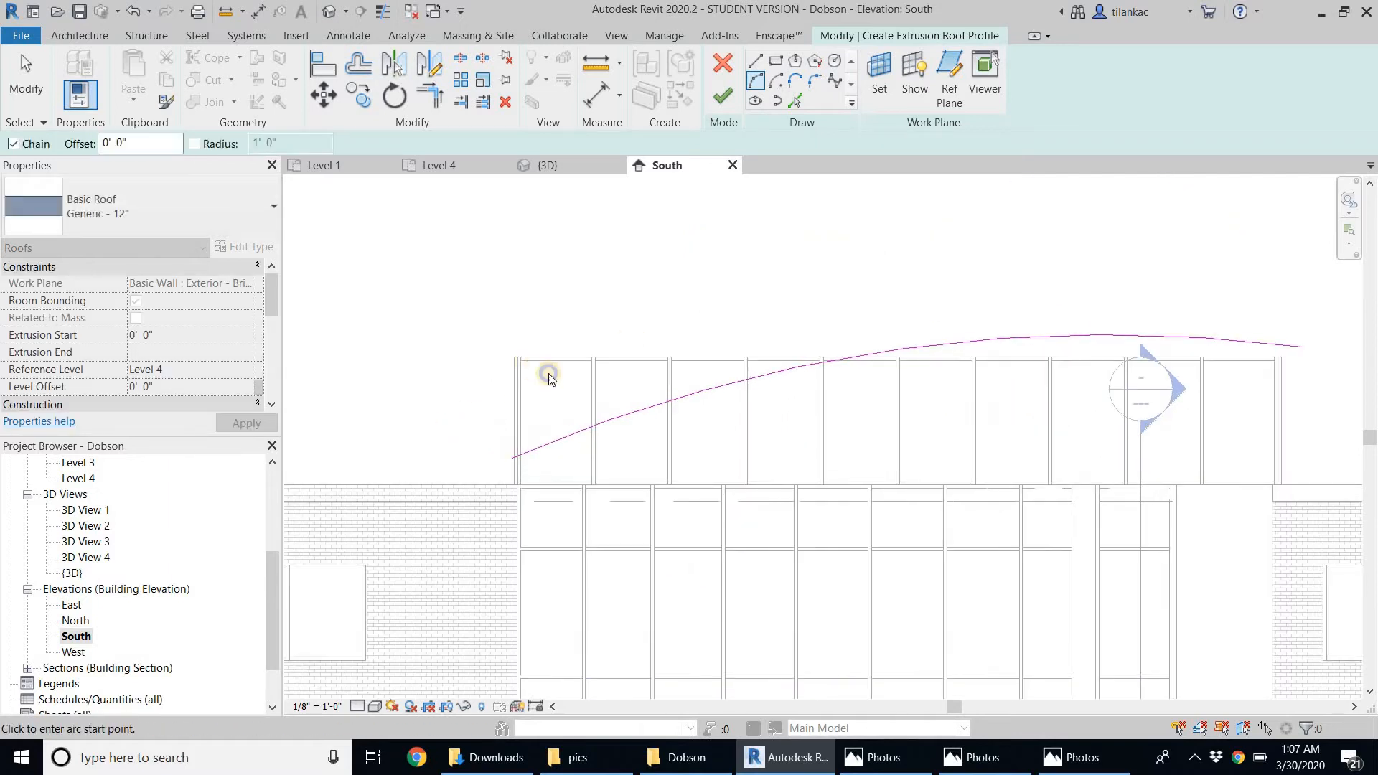
right_click(528, 365)
left_click(555, 374)
left_click(508, 459)
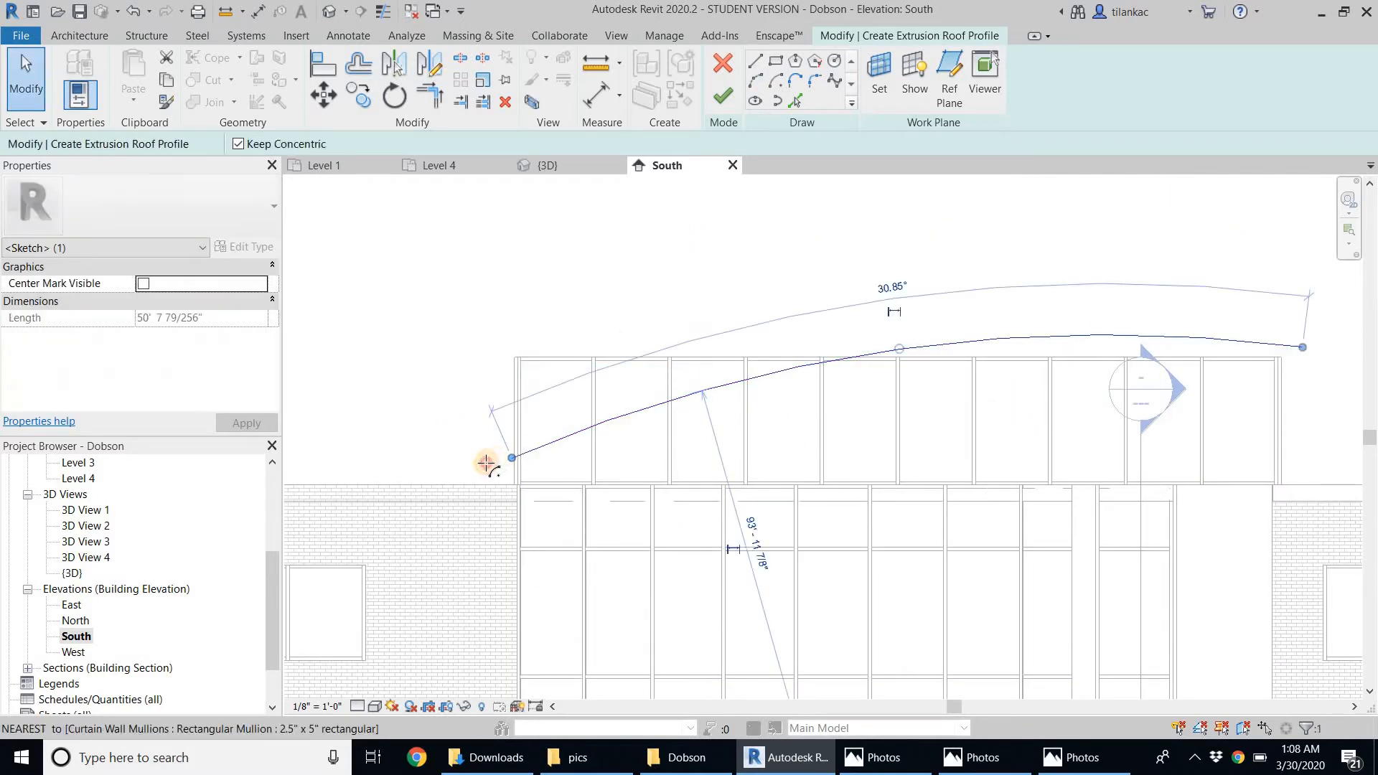
left_click_drag(486, 463, 488, 468)
left_click(865, 296)
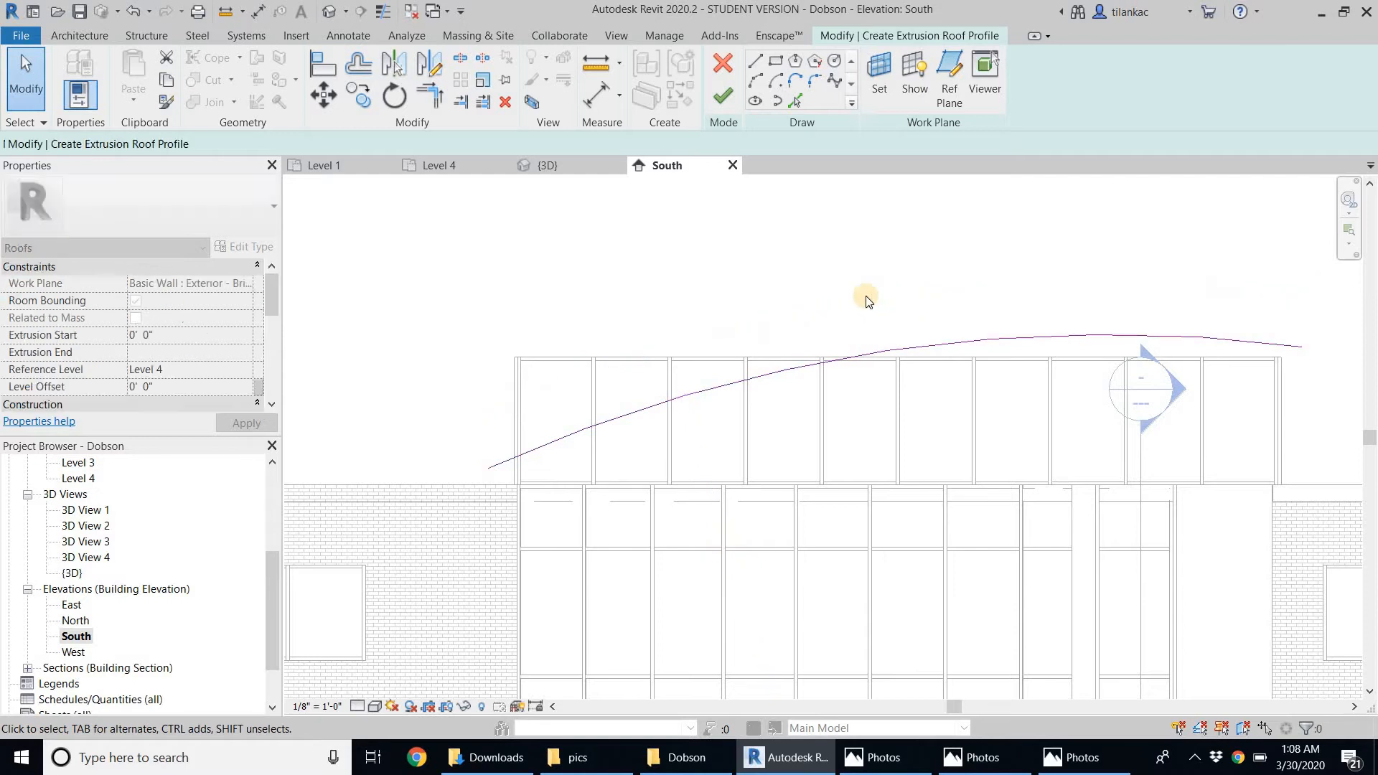
scroll(867, 300, "down", 5)
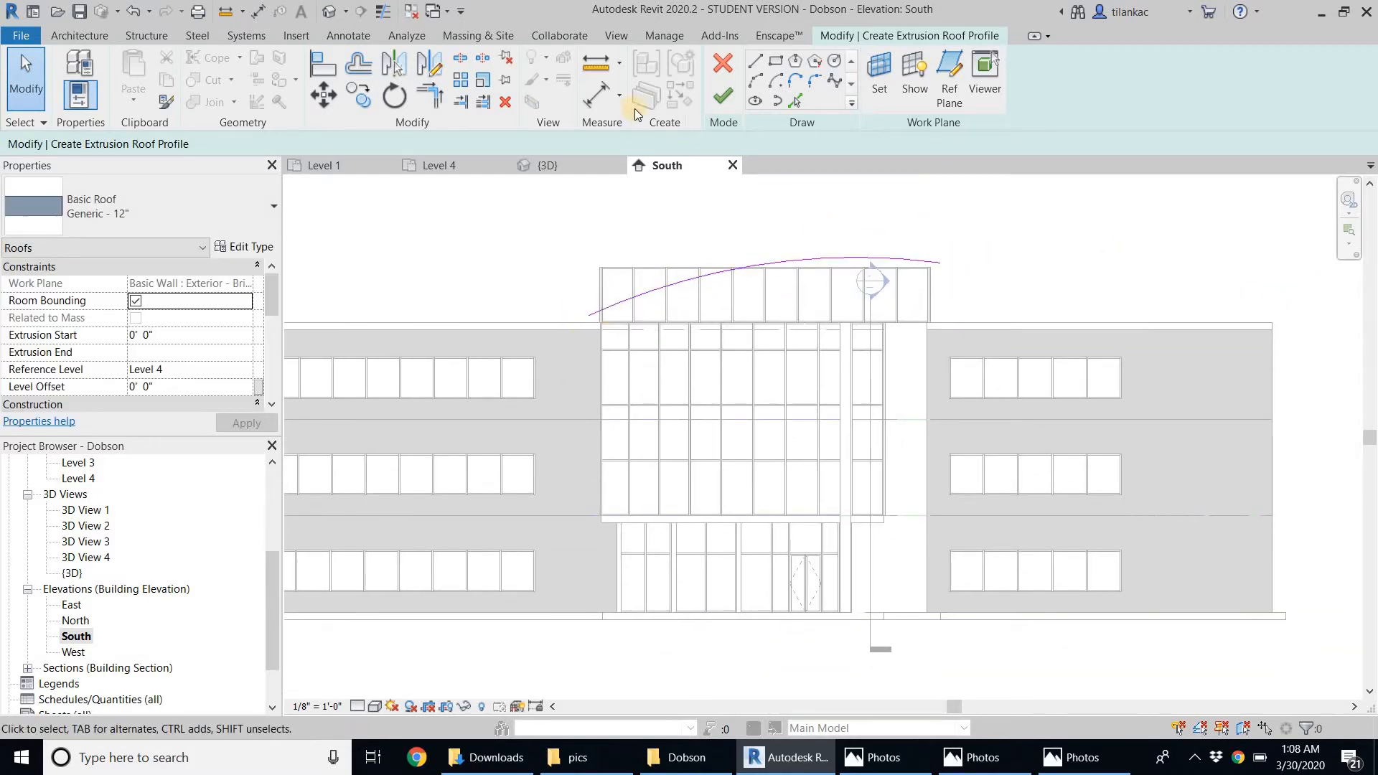
left_click(719, 102)
middle_click_drag(645, 337, 667, 429)
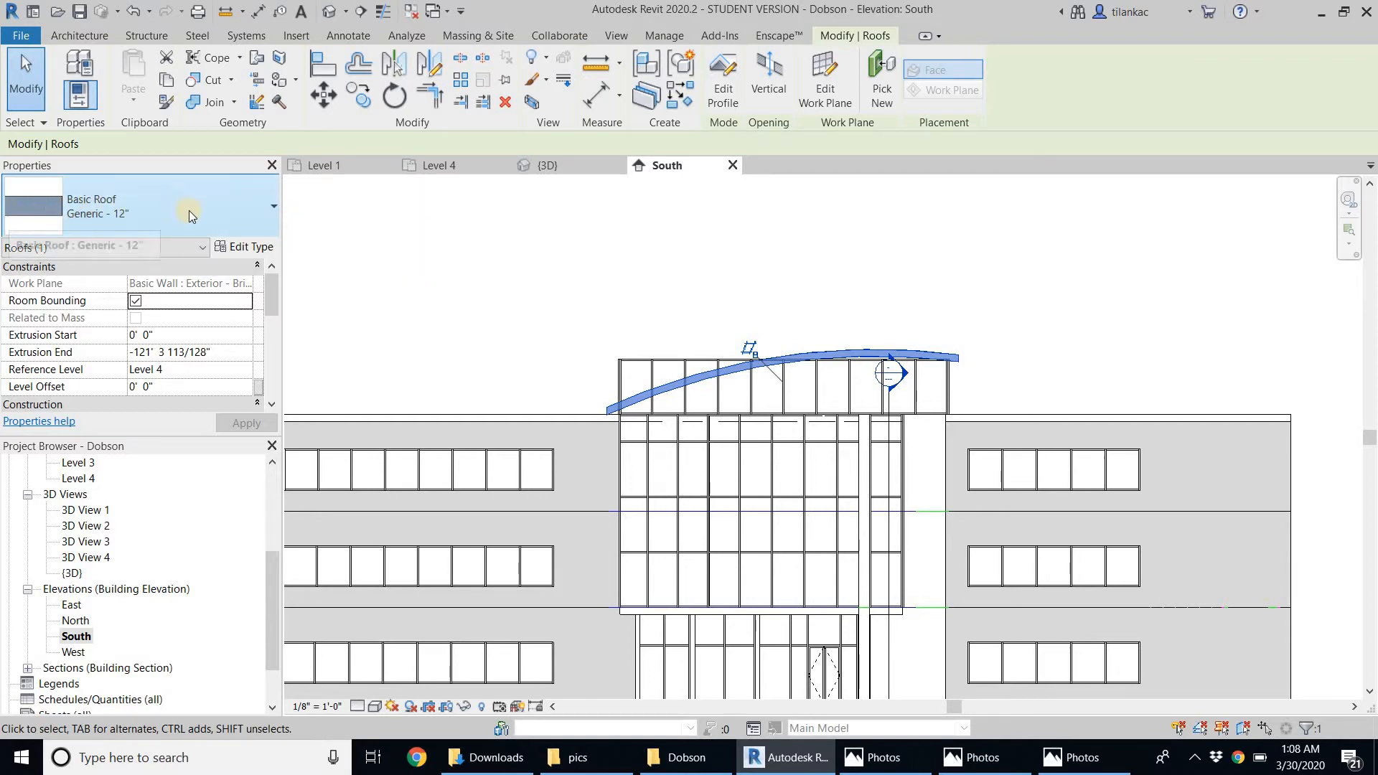
- Change the curved roof's type to Generic - 9"
left_click(272, 209)
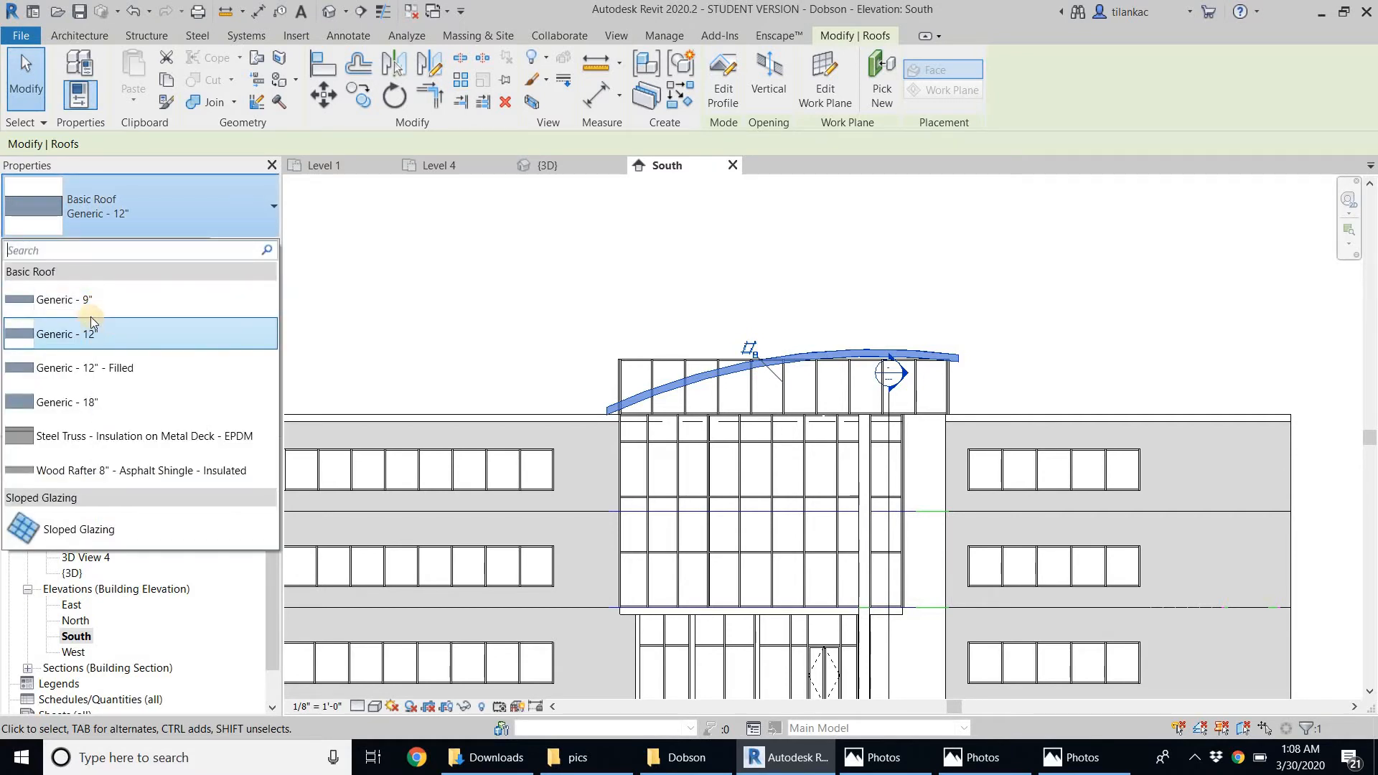
left_click(144, 300)
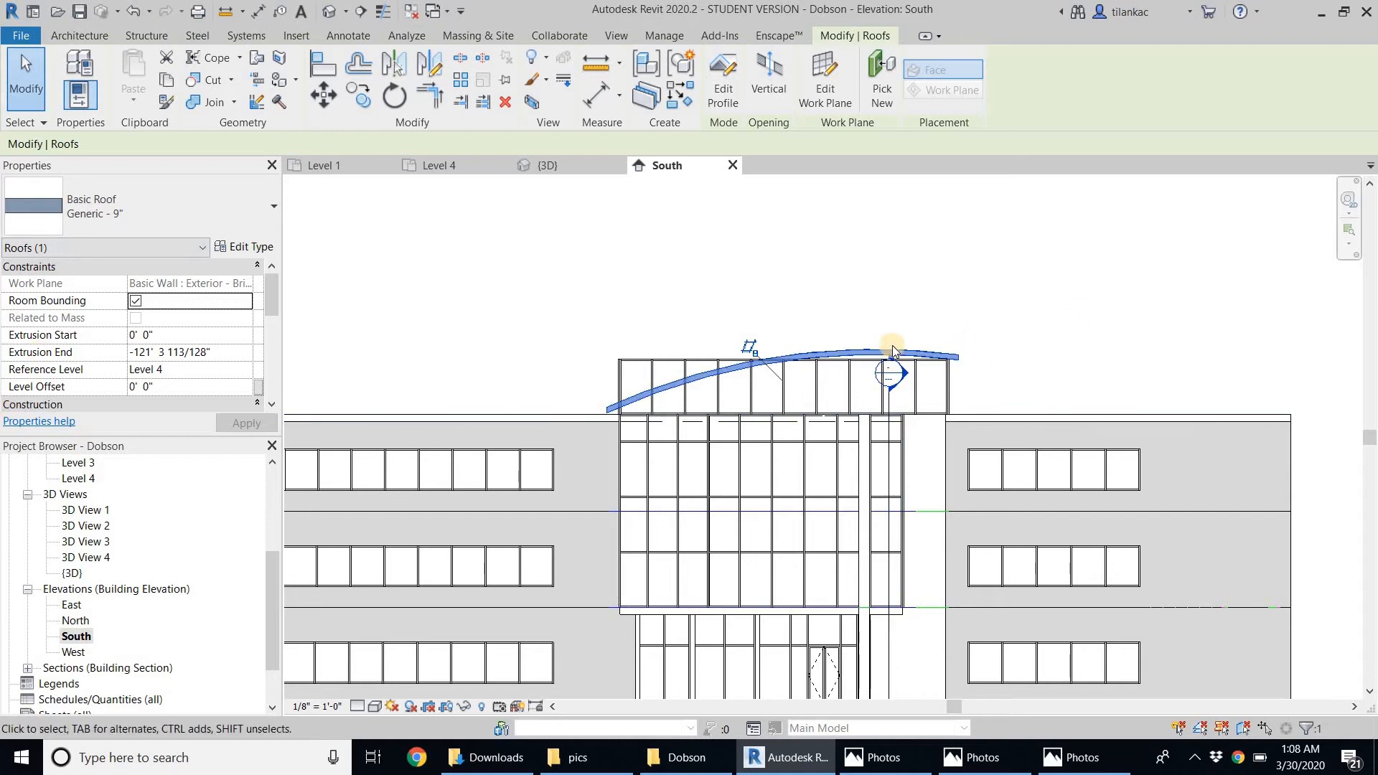
scroll(833, 357, "up", 5)
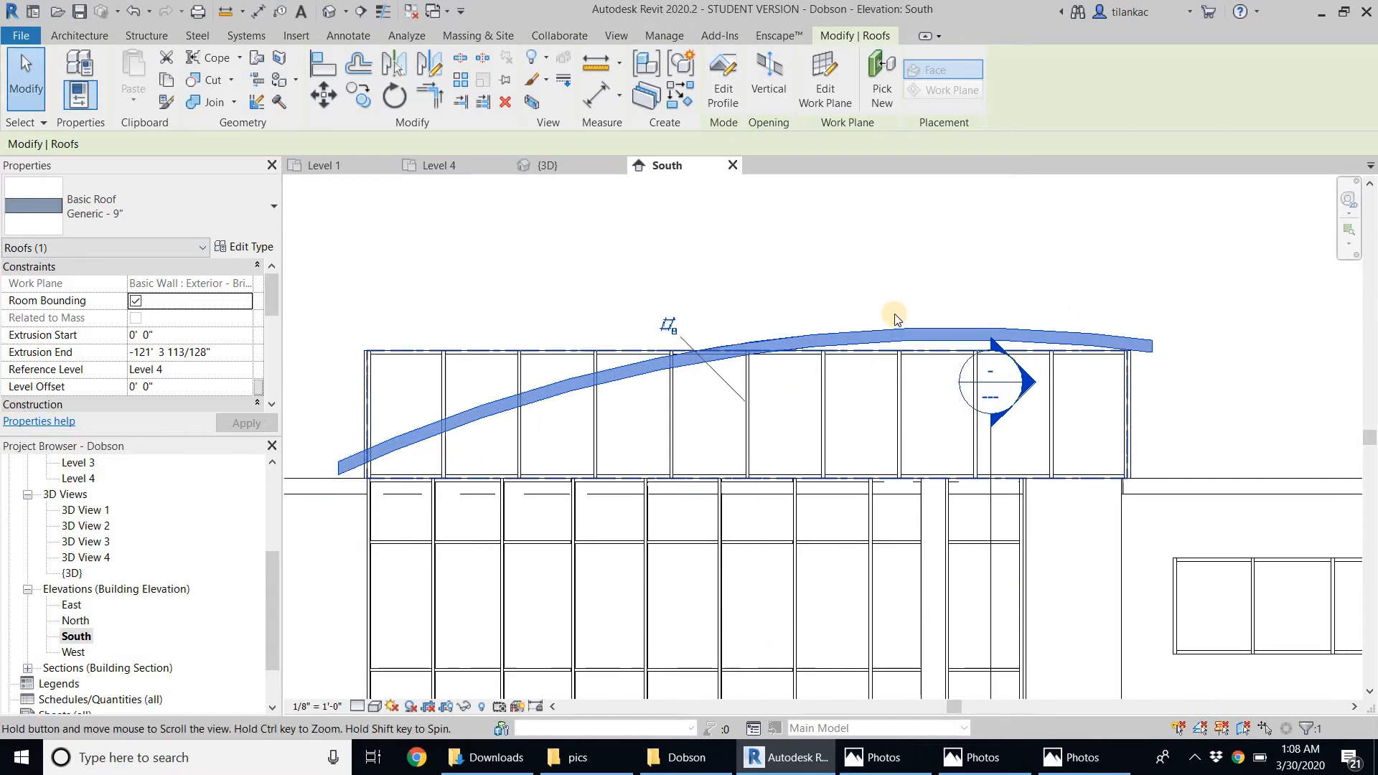
scroll(1177, 345, "down", 4)
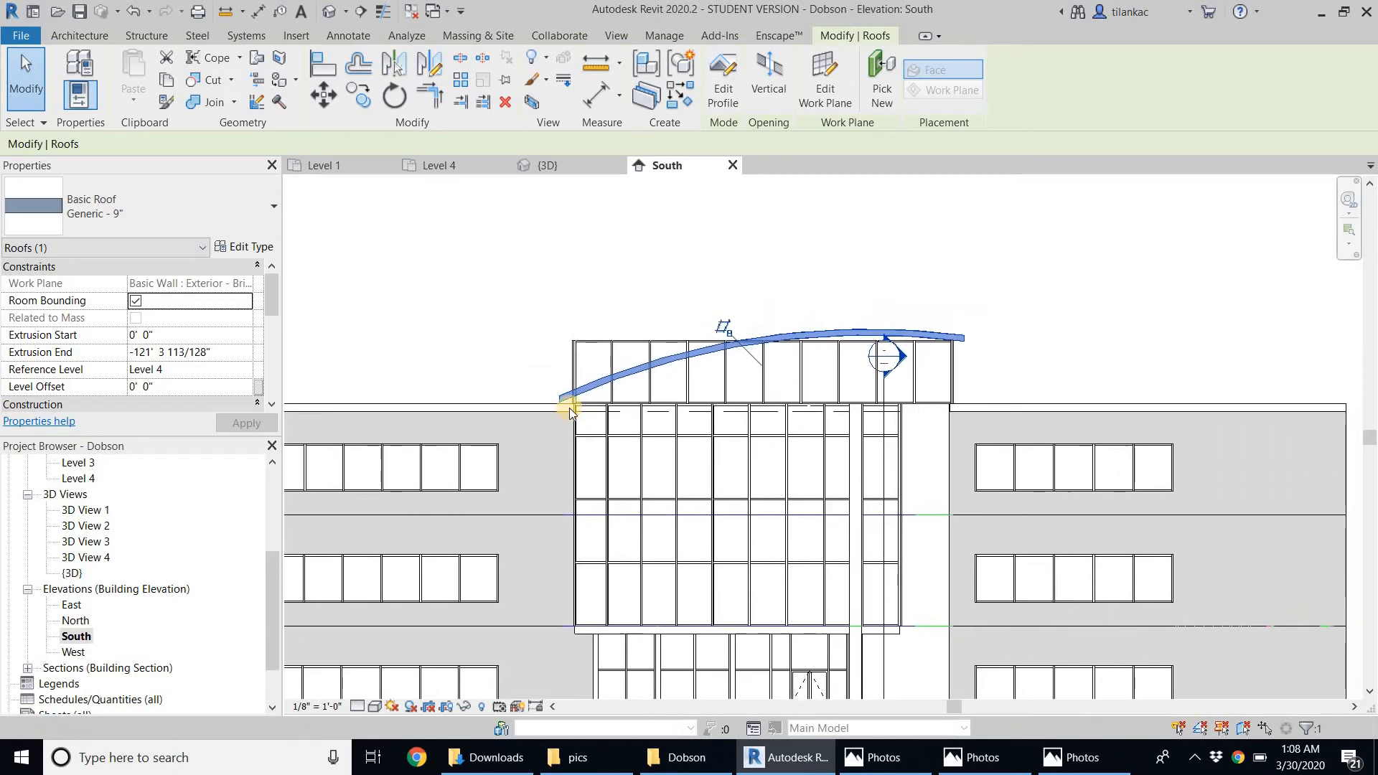
middle_click_drag(710, 382, 848, 350)
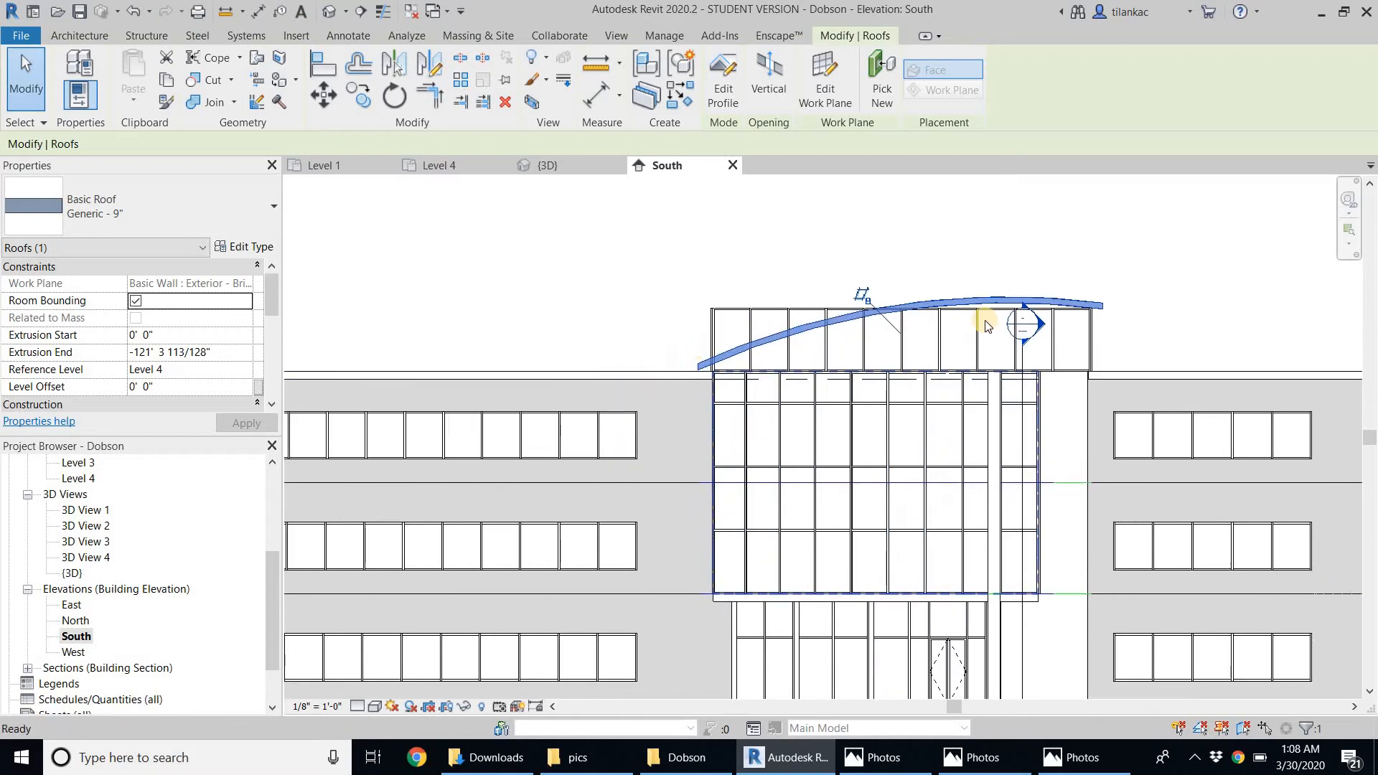
- In the default 3D view, attach the tops of the whole chain of rooftop storefront walls to the curved roof, deleting the conflicting mullions
left_click(329, 16)
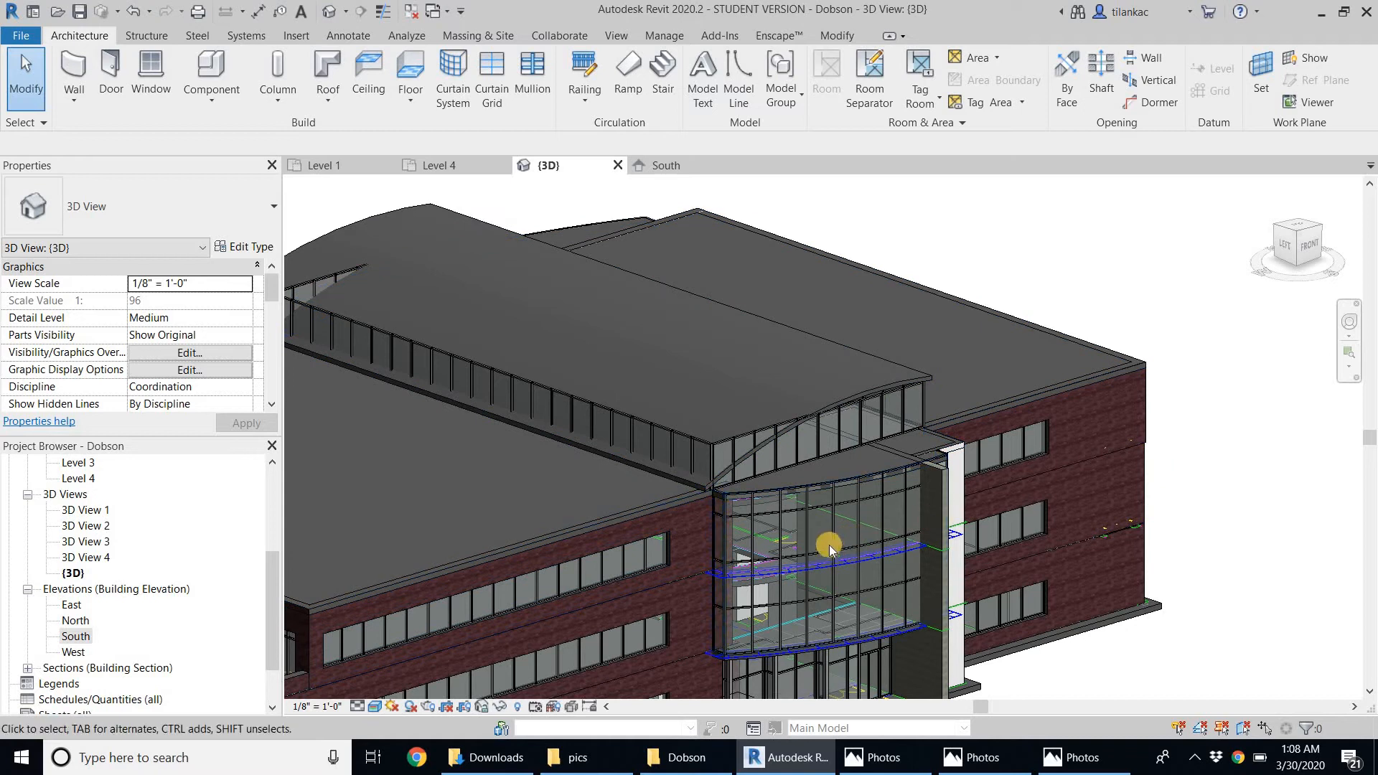
scroll(833, 549, "up", 2)
scroll(759, 537, "up", 1)
middle_click_drag(668, 451, 837, 535)
scroll(837, 536, "down", 2)
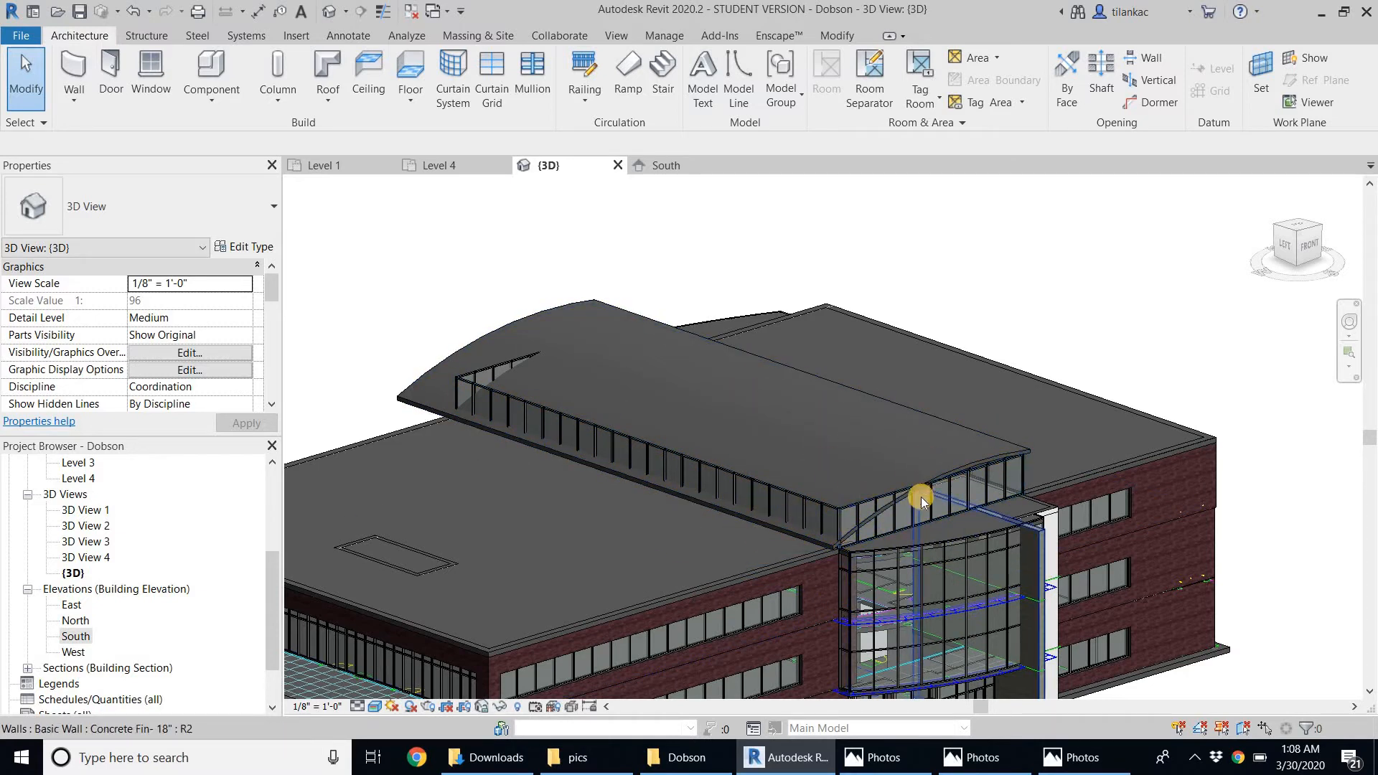
scroll(920, 497, "up", 3)
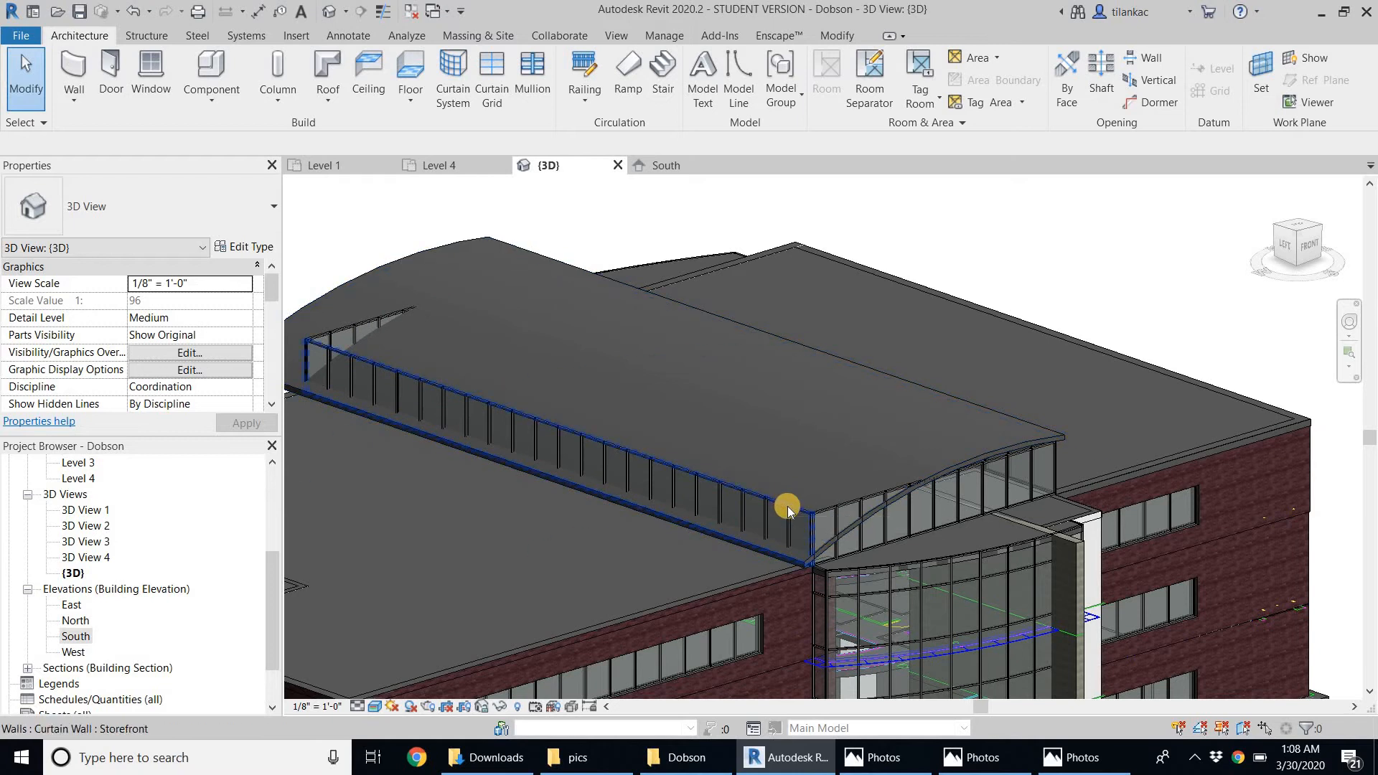
key("Tab")
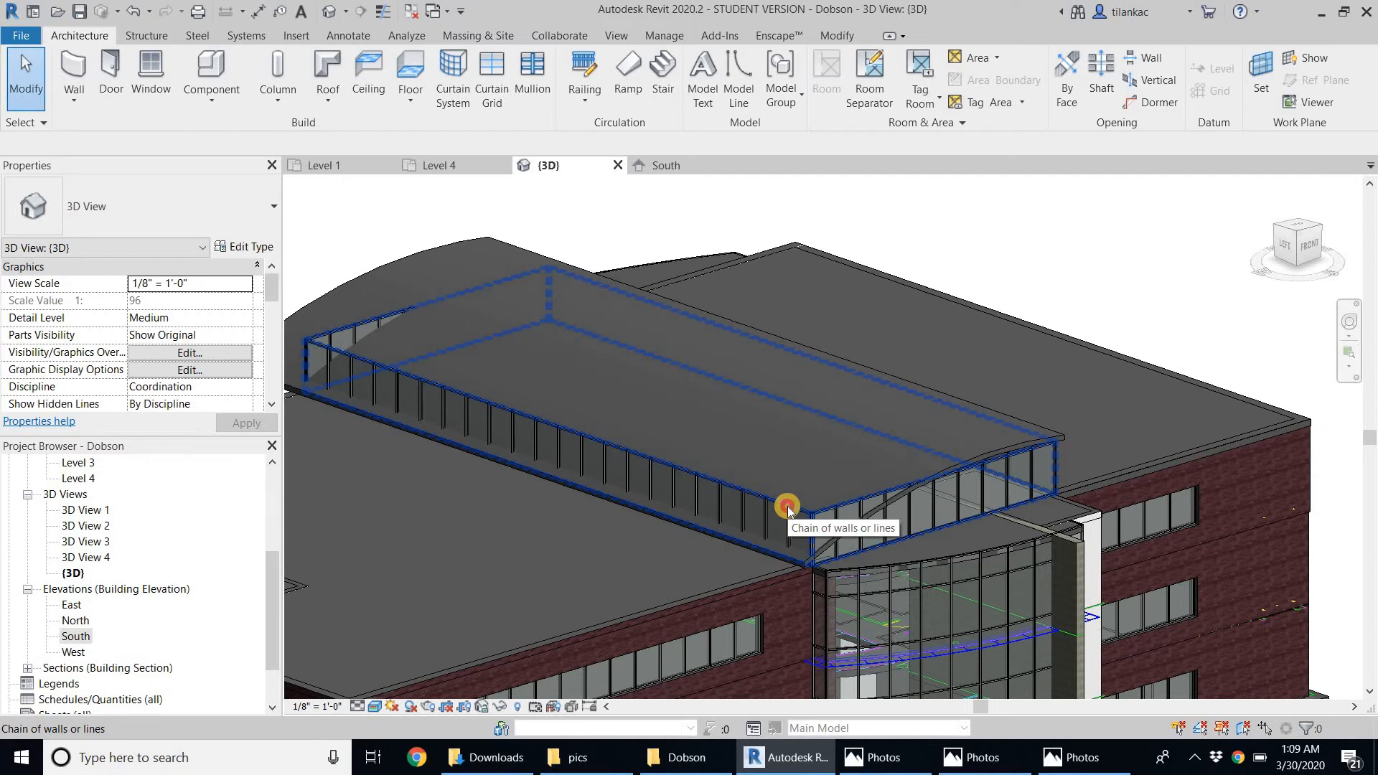
left_click(788, 507)
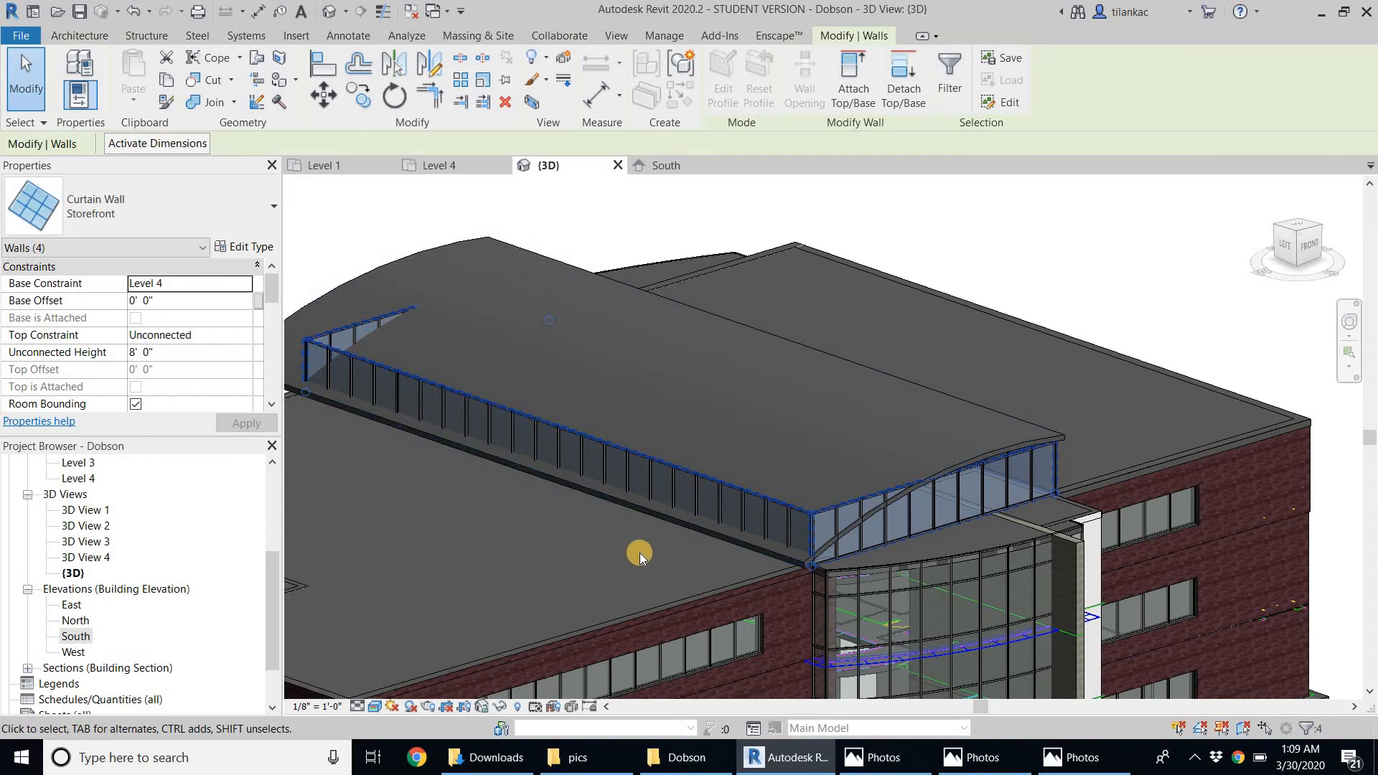
left_click(844, 86)
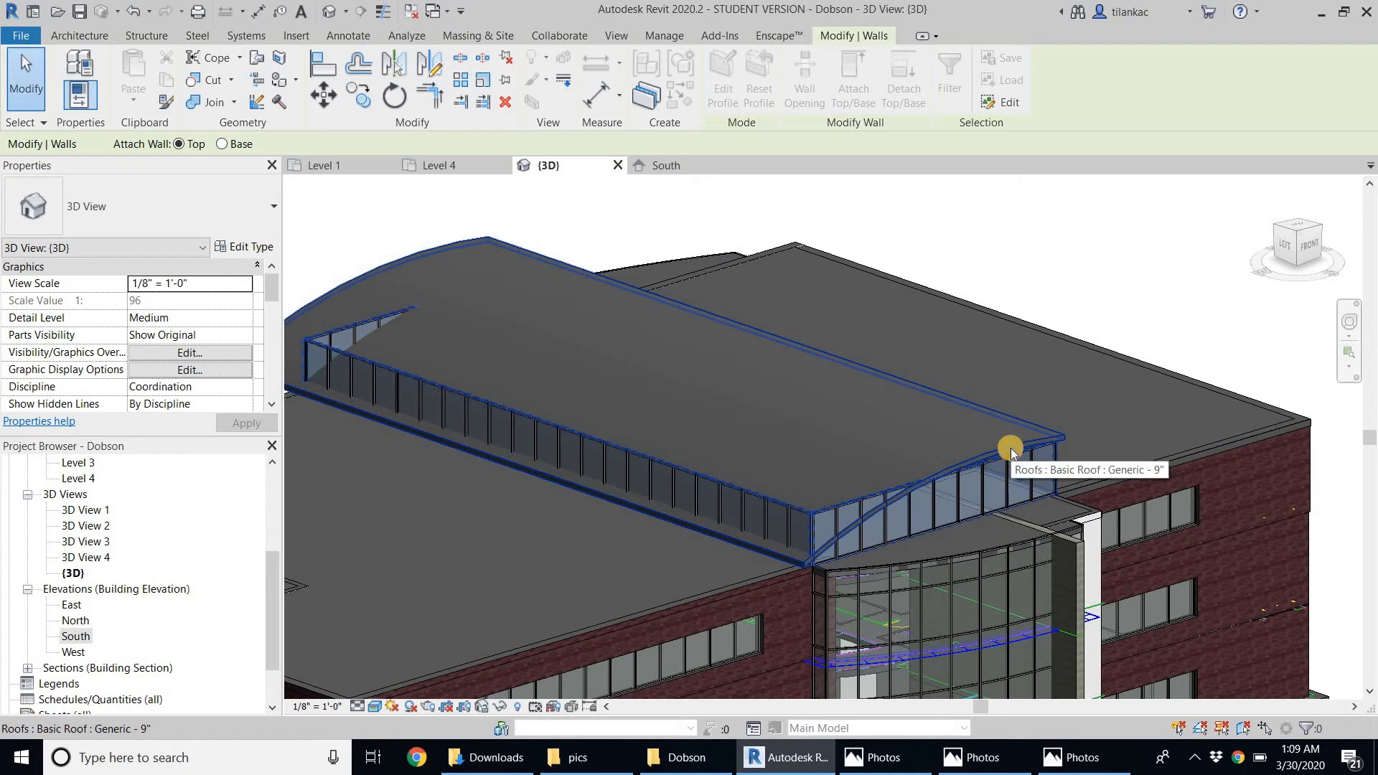
left_click(1011, 448)
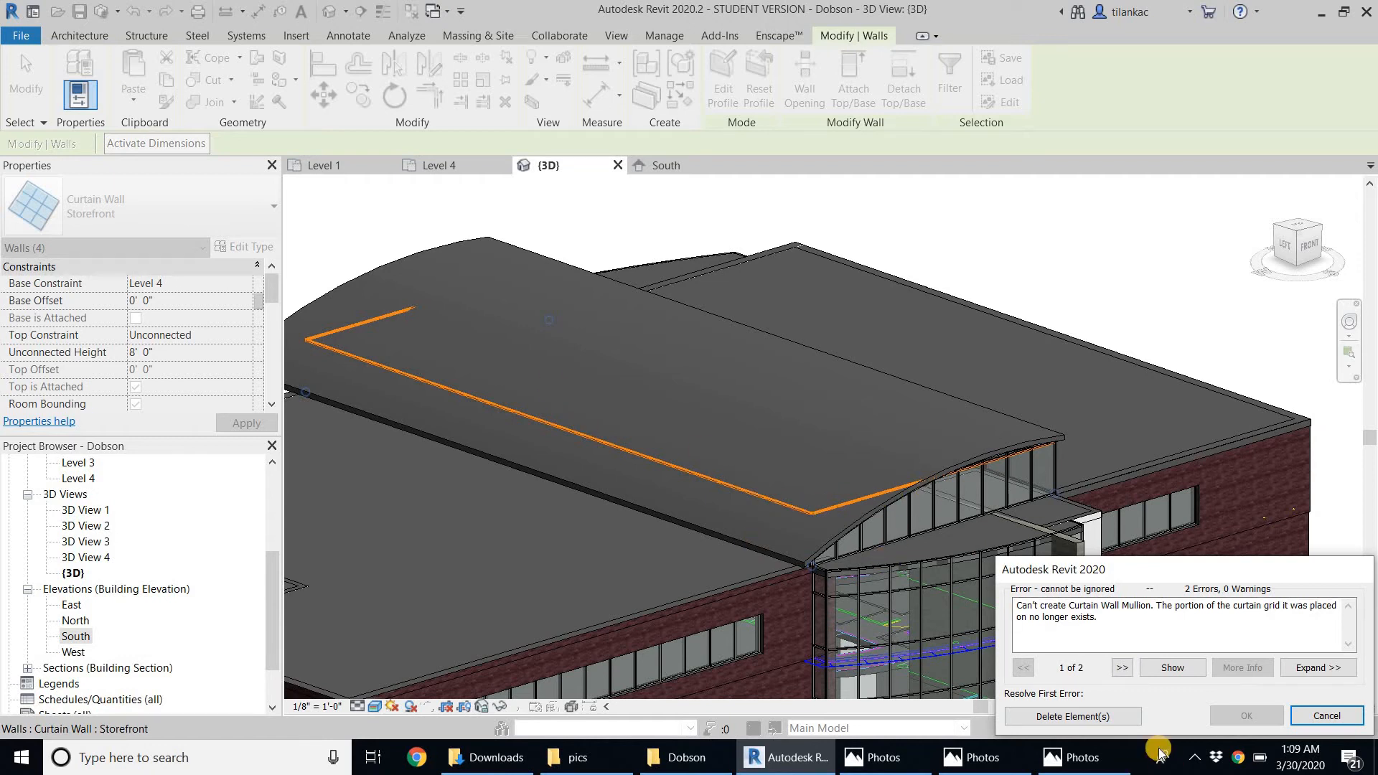
left_click(1122, 717)
key("Escape")
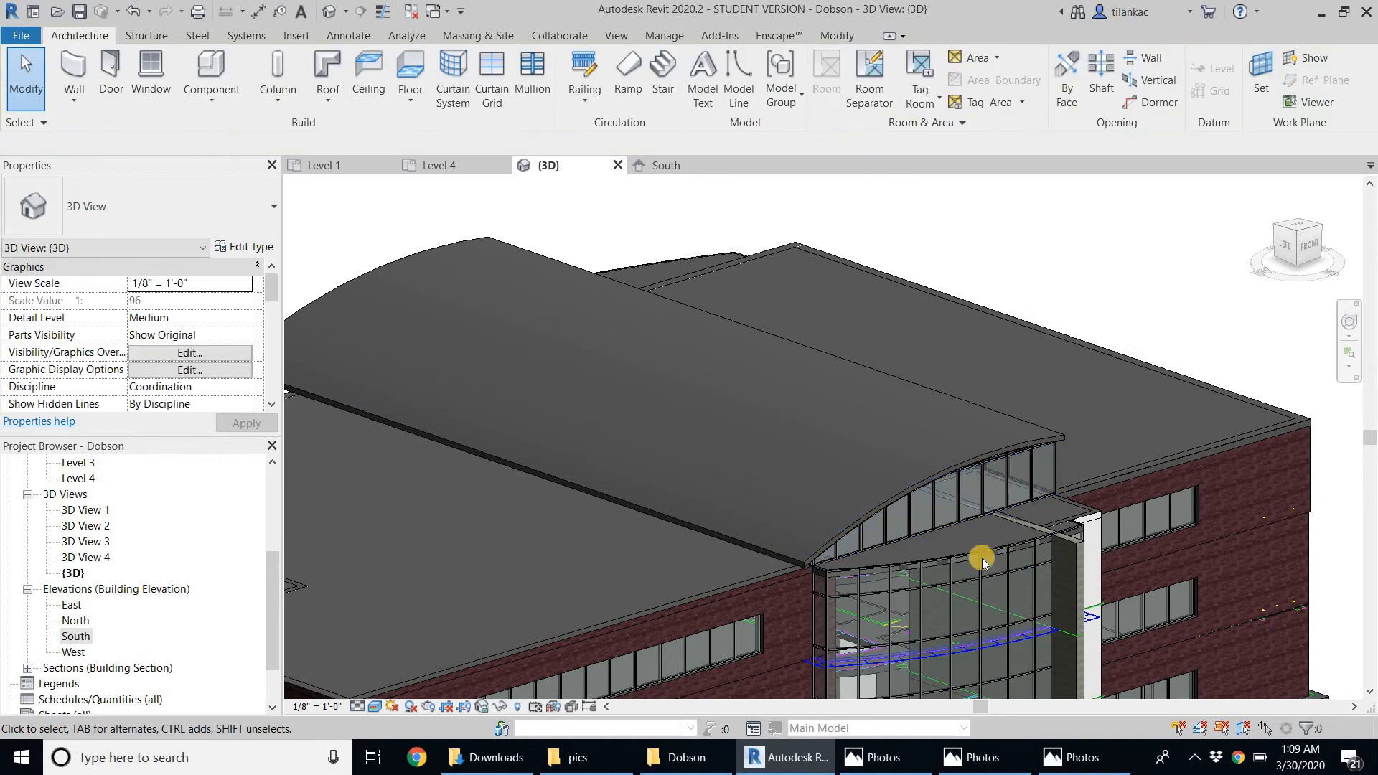
- Inspect the curved roof from the front and compare it with the exterior photos and the interior photos 3-Dobson HQ and 4-Dobson HQ
middle_click_drag(933, 567, 1009, 572, "shift")
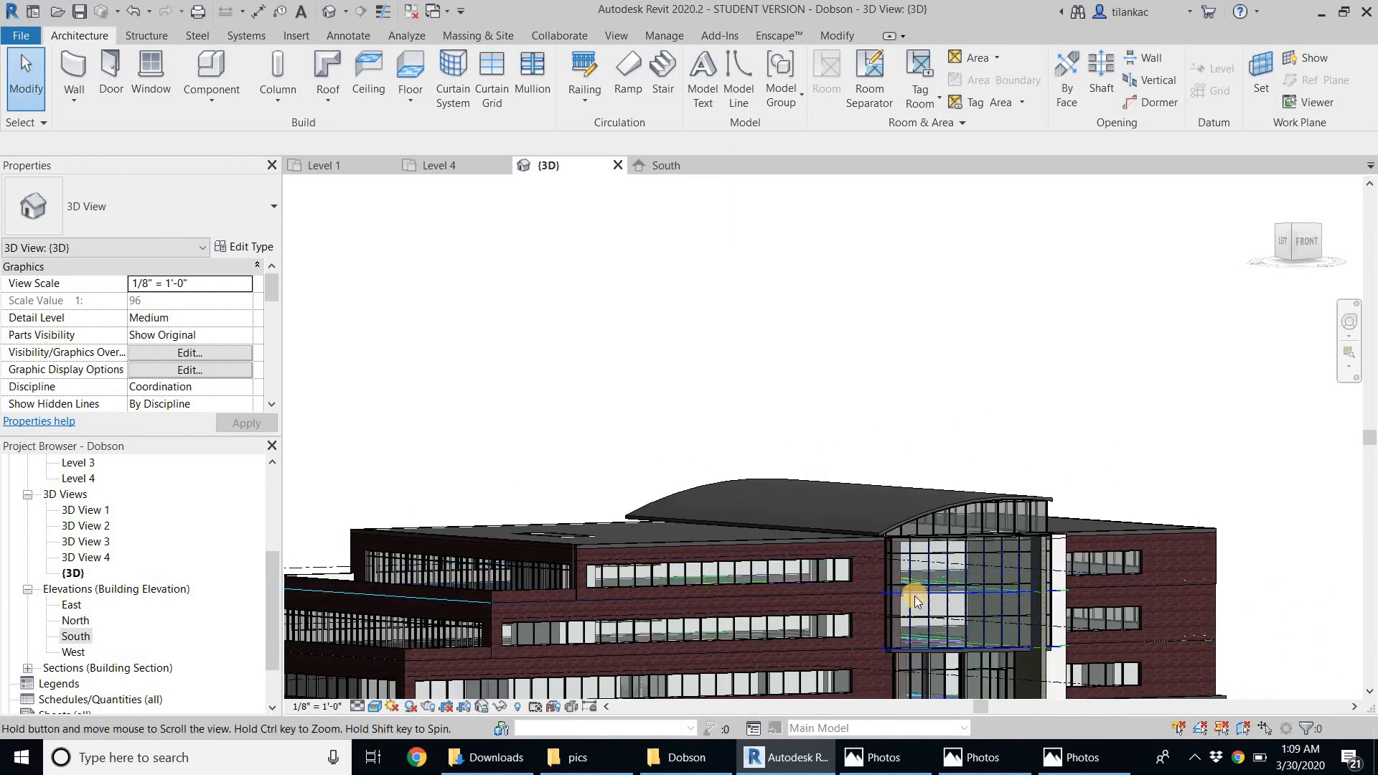
middle_click_drag(830, 631, 989, 611, "shift")
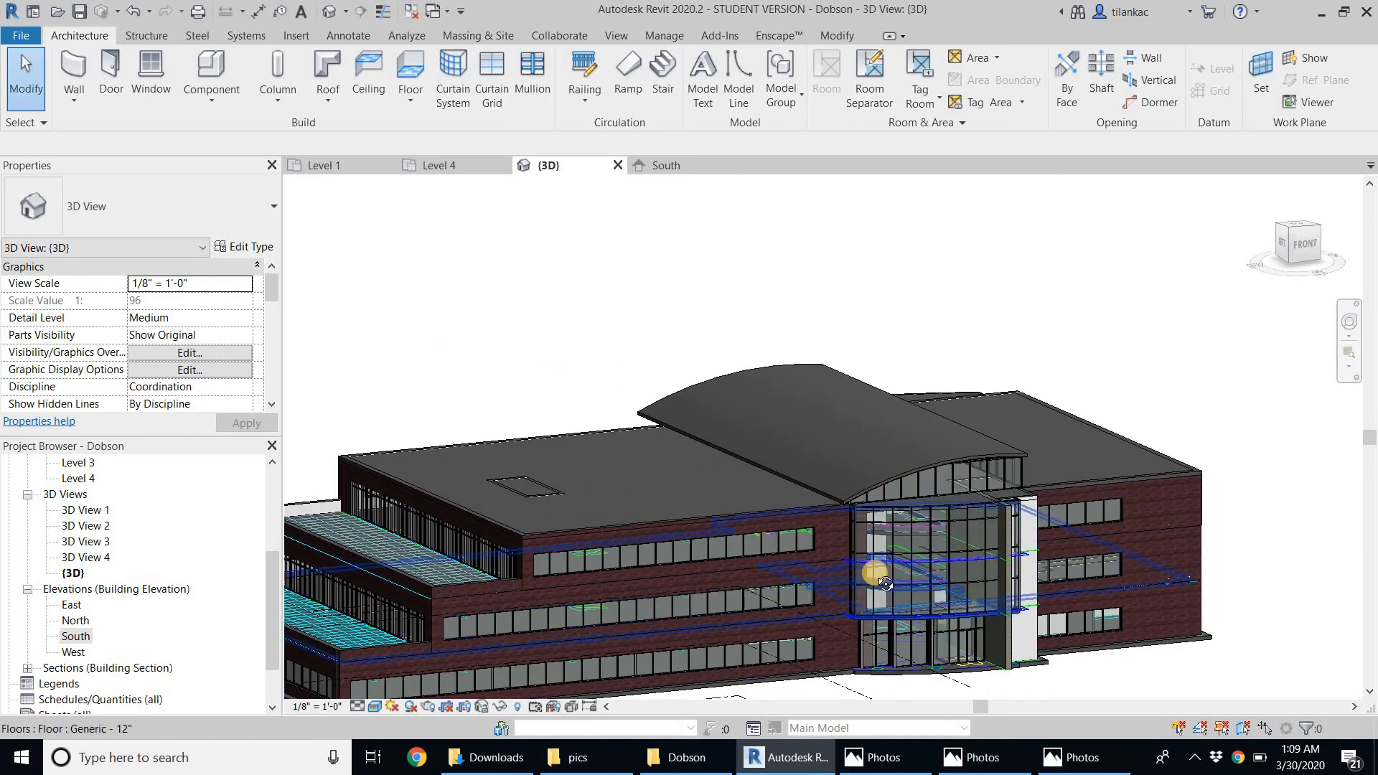
middle_click_drag(885, 583, 1091, 511, "shift")
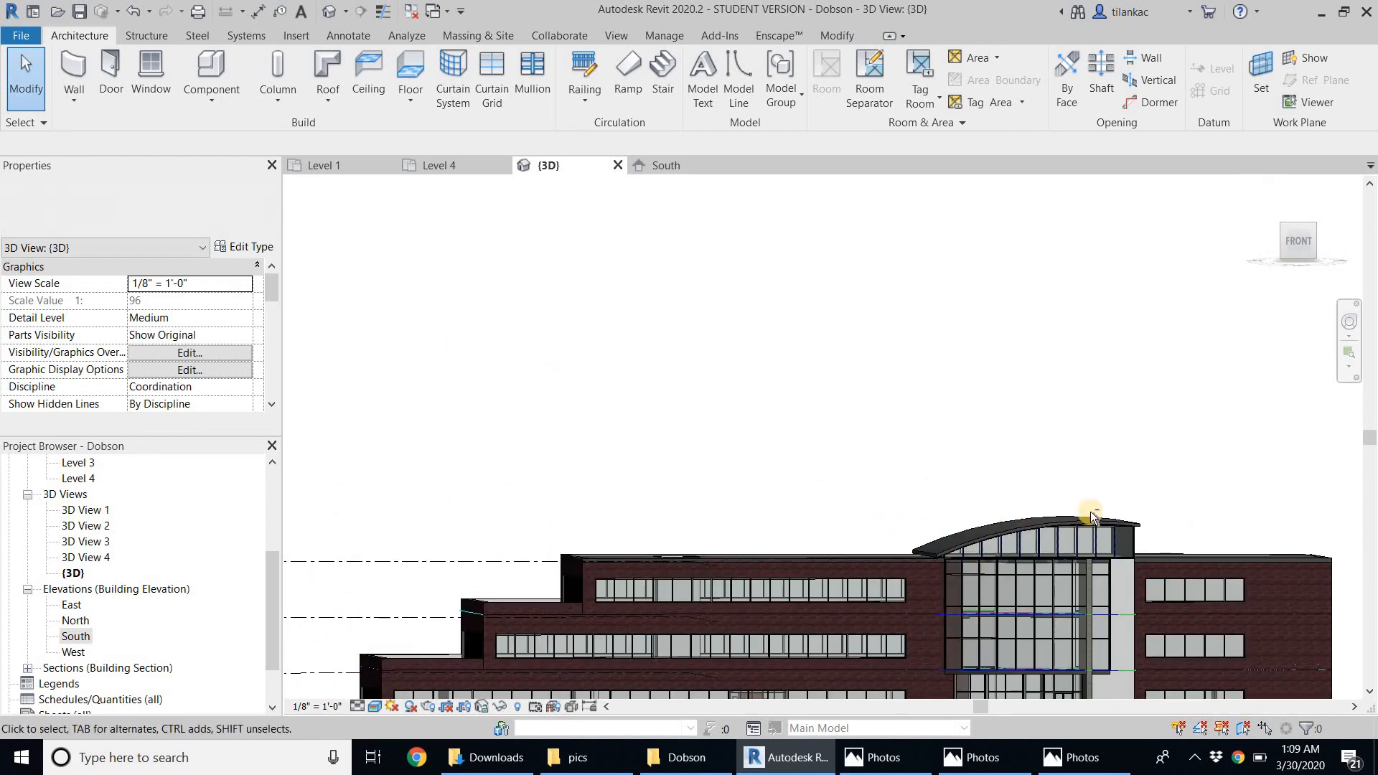
left_click(1075, 760)
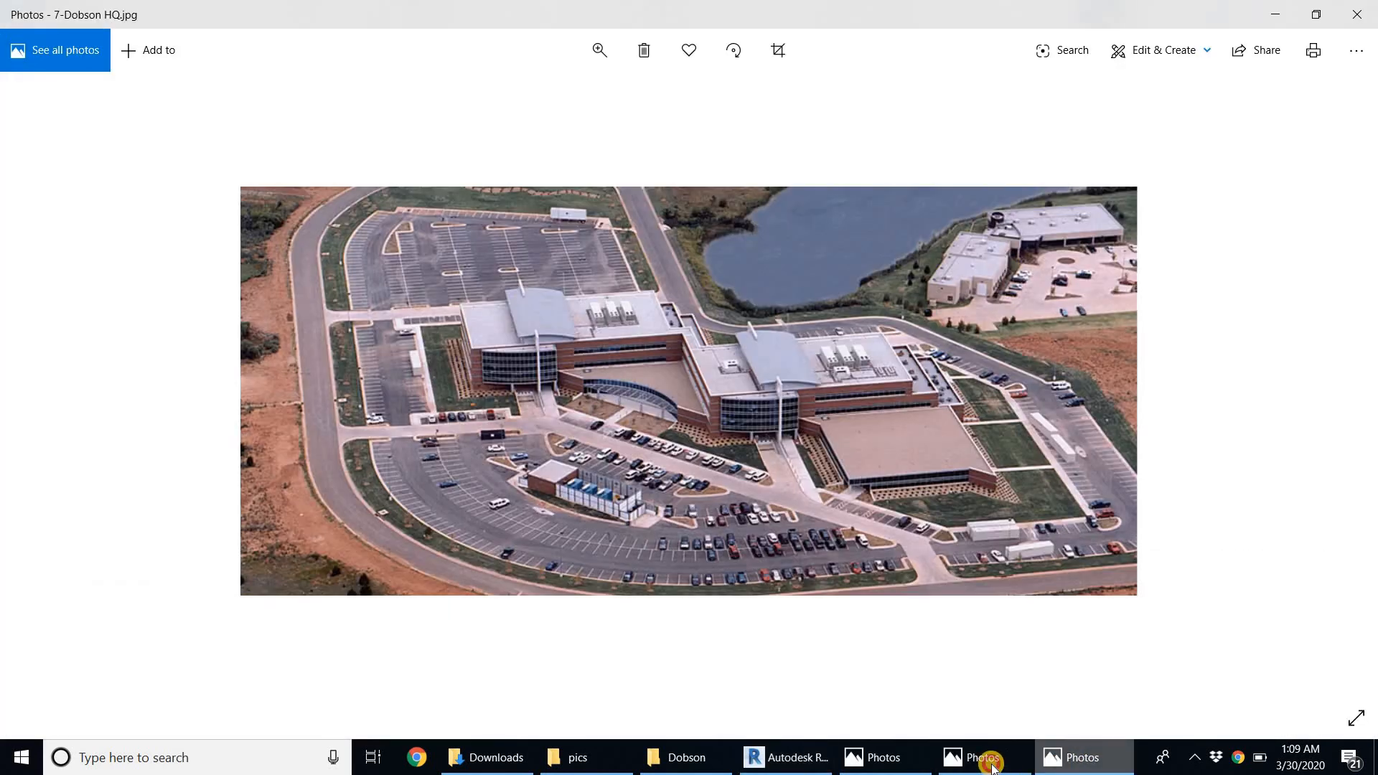
left_click(978, 758)
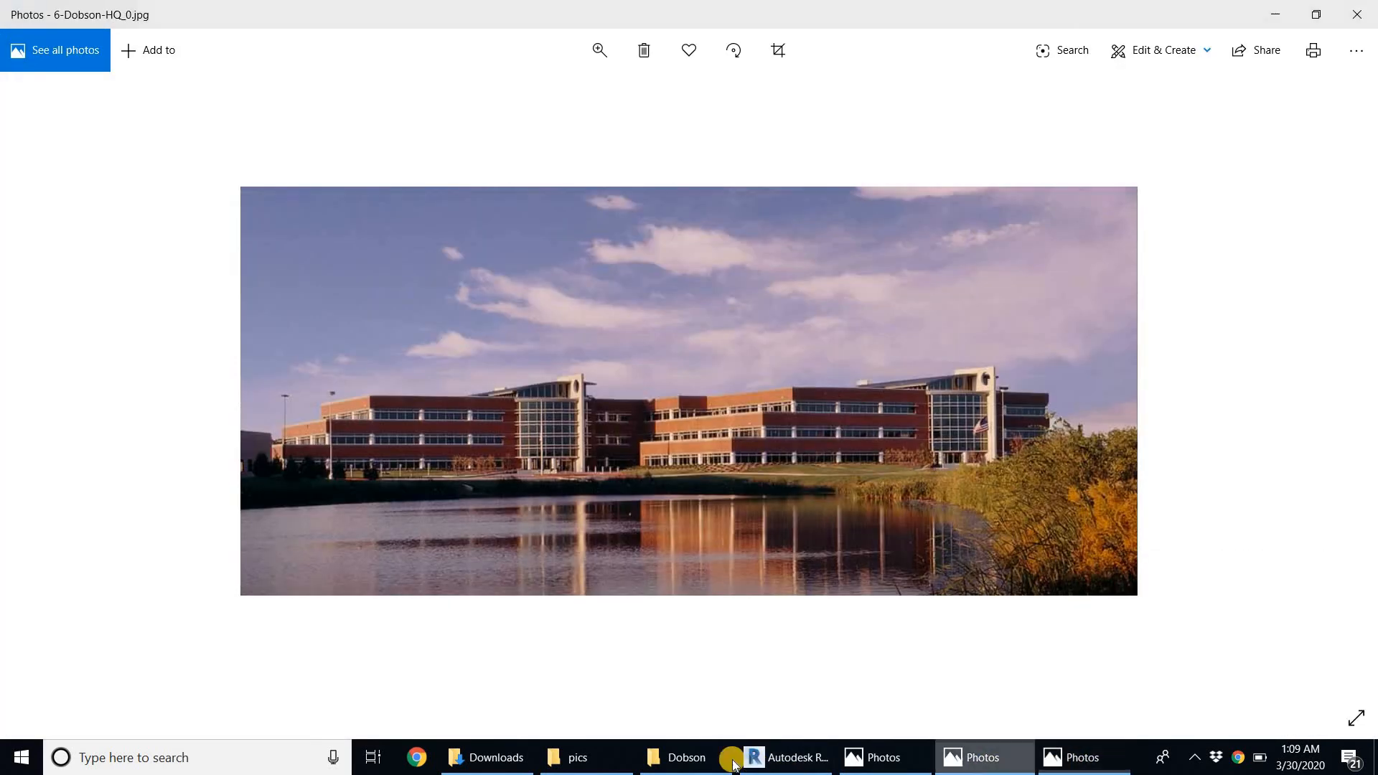
left_click(578, 758)
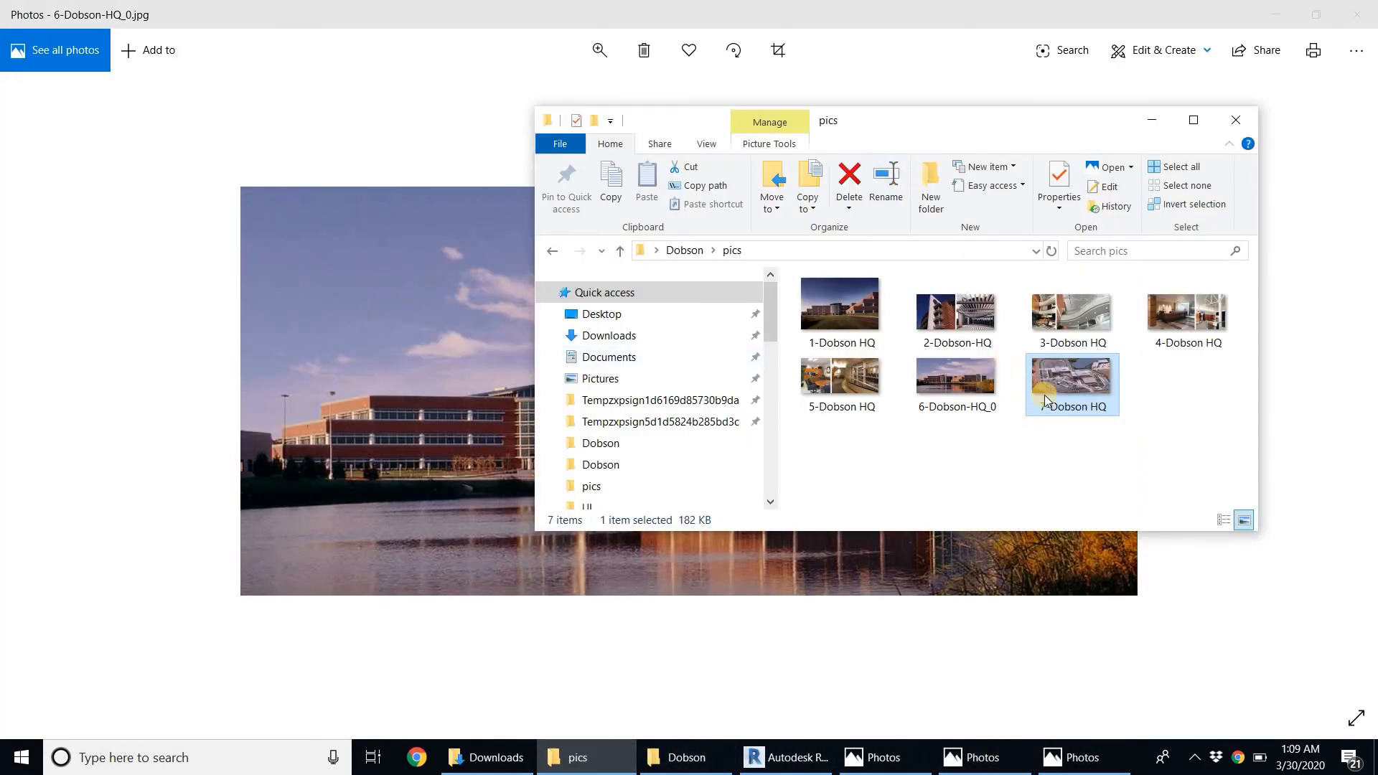
double_click(1089, 315)
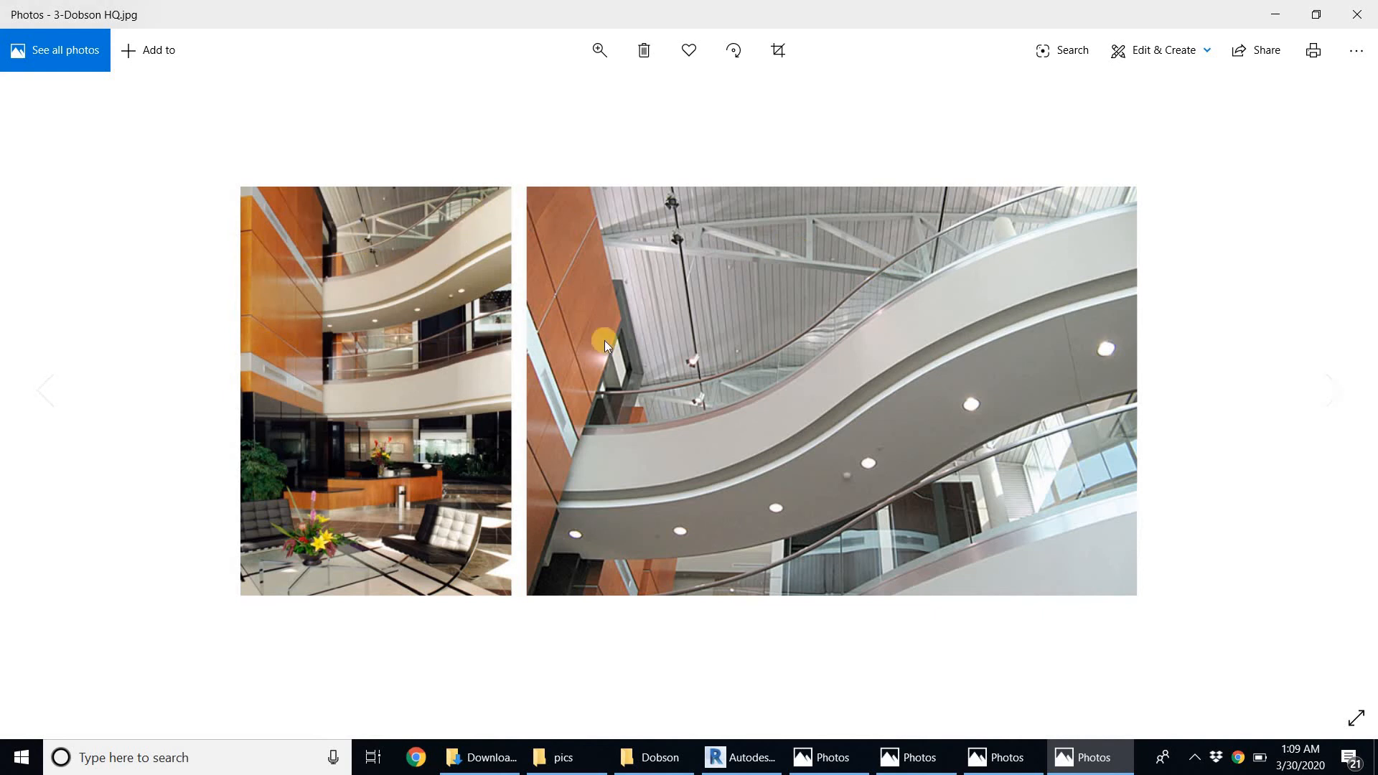
left_click(556, 757)
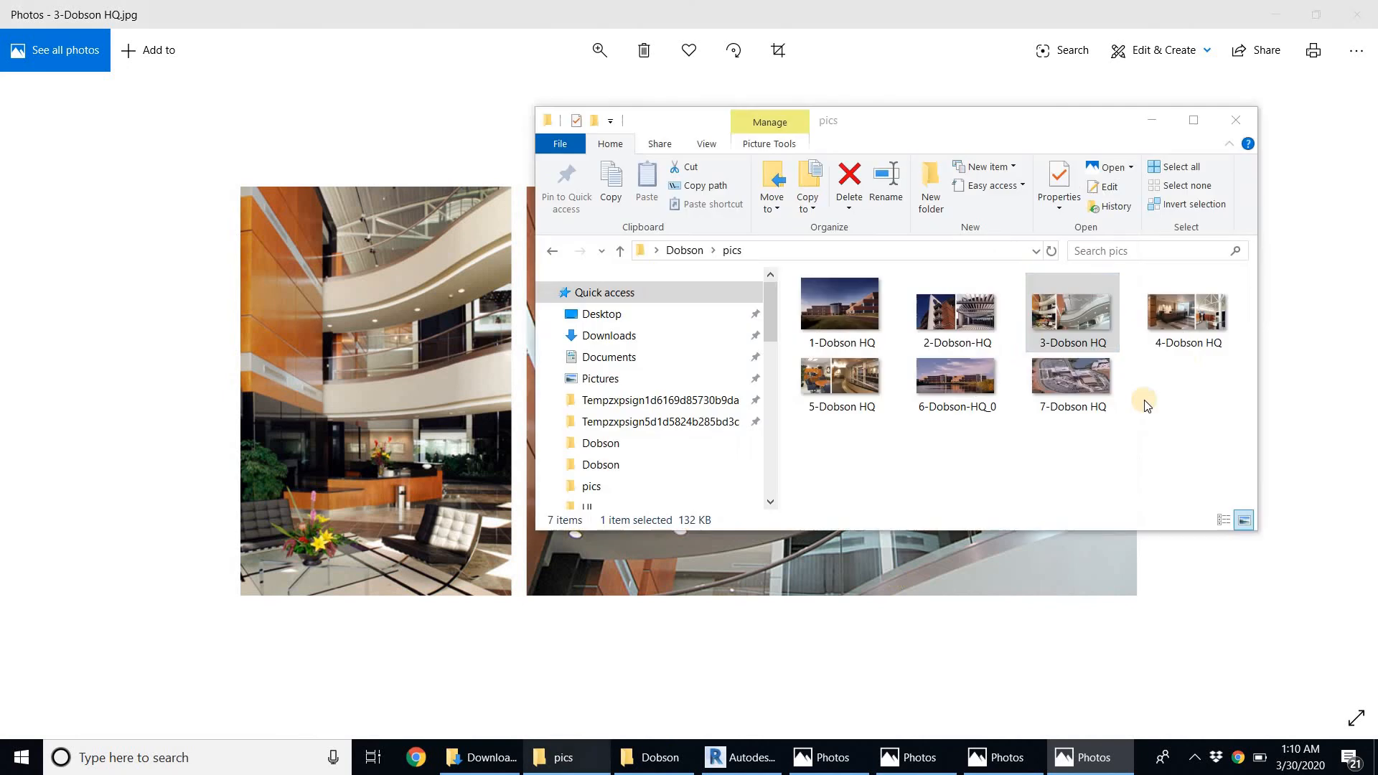
double_click(1189, 338)
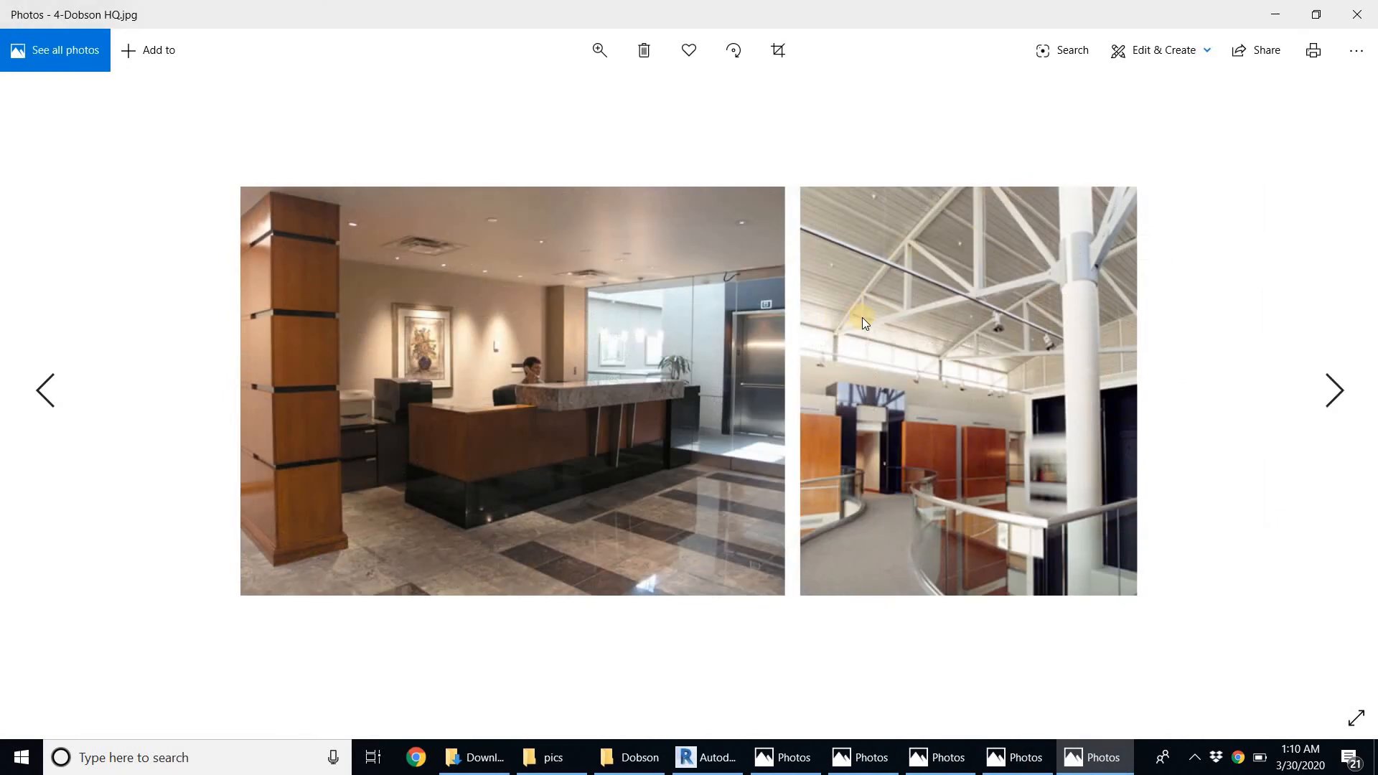